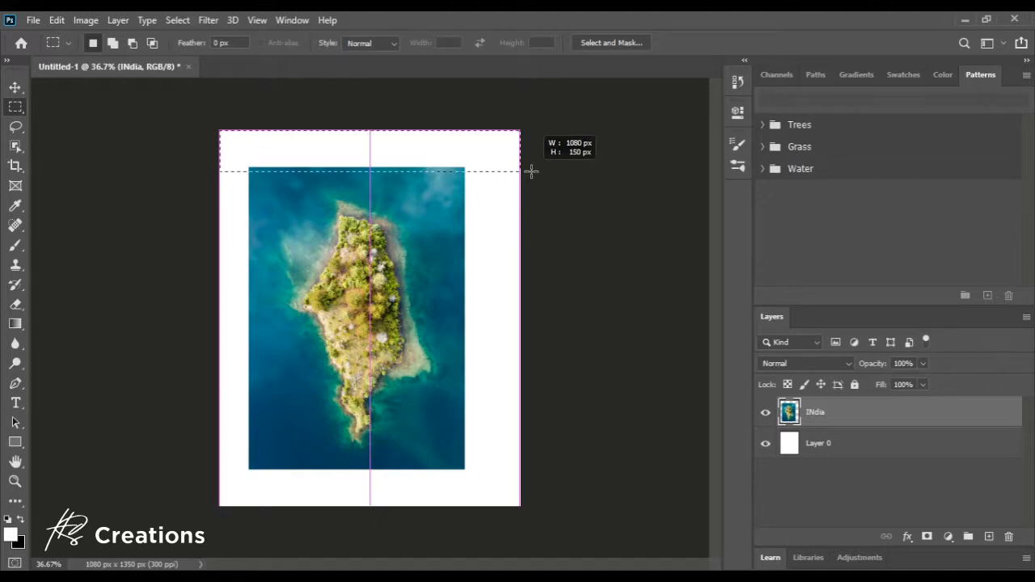
# Extend the marquee selection to cover the blank margins on all sides, slightly overlapping the island photo's edges
pyautogui.hotkey('ctrl', ';')
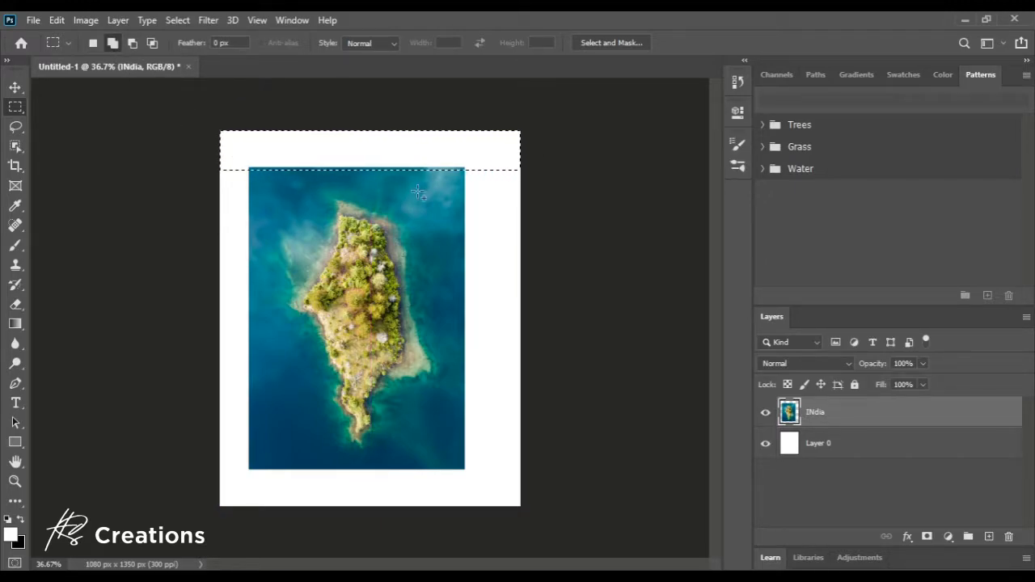
pyautogui.moveTo(463, 115); pyautogui.dragTo(564, 545)
pyautogui.moveTo(491, 538); pyautogui.dragTo(215, 466)
pyautogui.moveTo(196, 131); pyautogui.dragTo(255, 526)
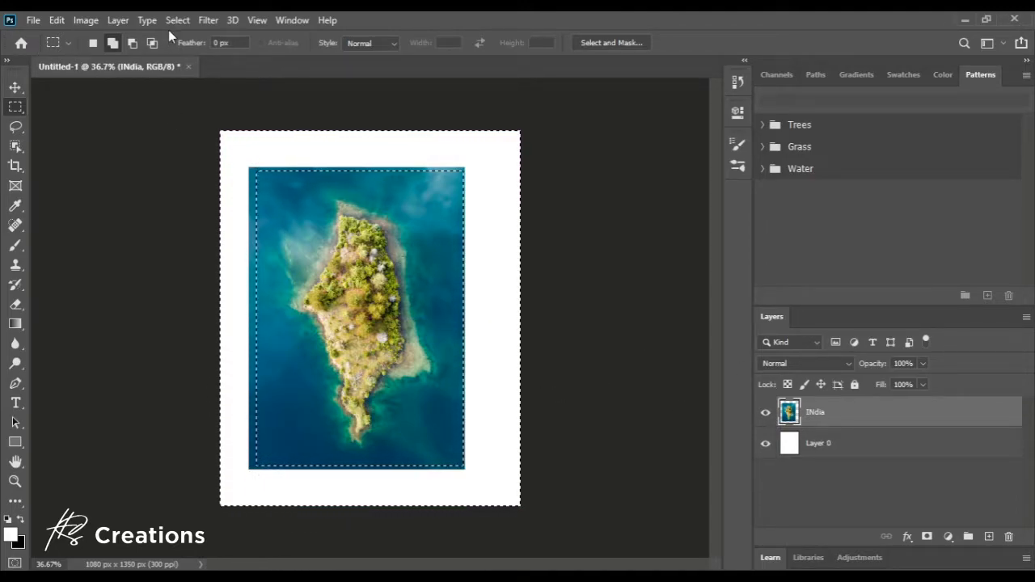
# Fill the selected margins with ocean using Content-Aware Fill, output to a new layer
pyautogui.click(57, 20)
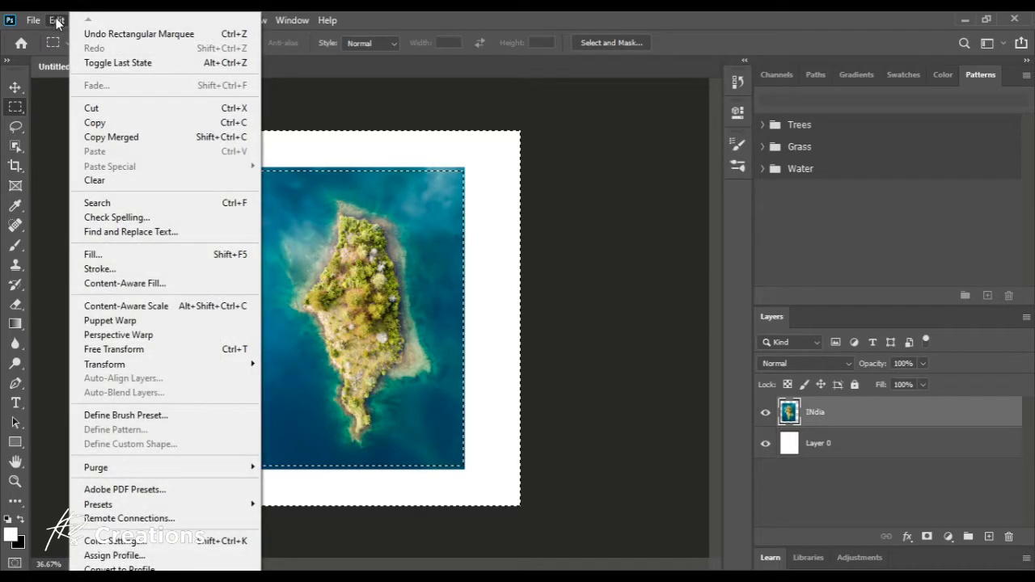
pyautogui.click(95, 285)
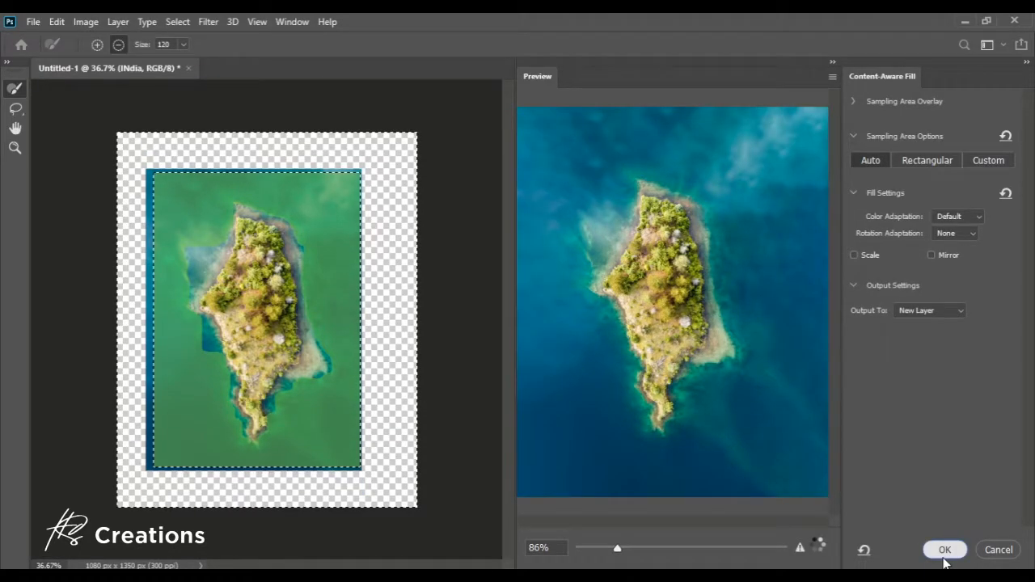
pyautogui.click(943, 555)
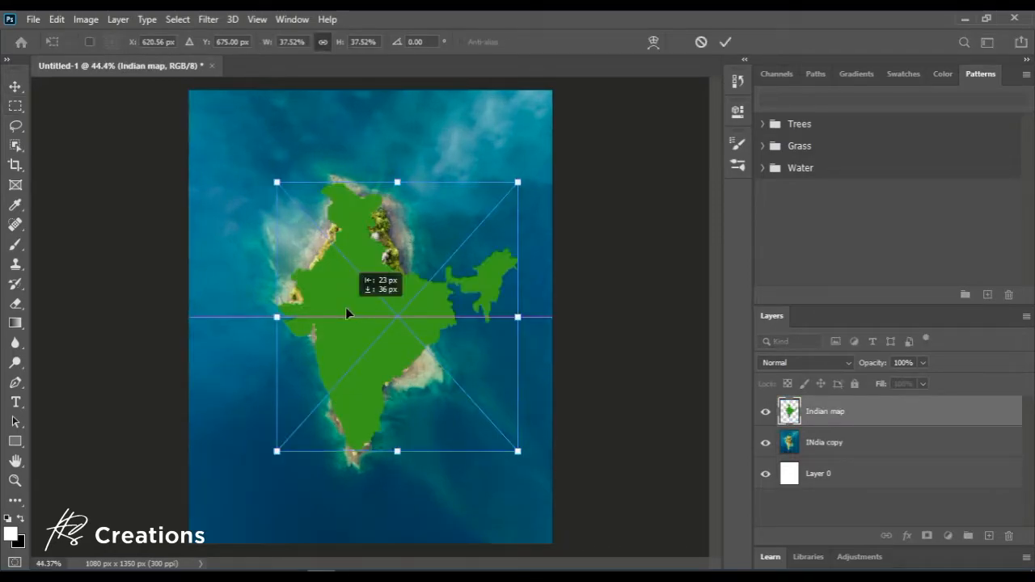
# Scale the green Indian map to 39.34% and position it over the island at about X 636 px, Y 675 px
pyautogui.moveTo(345, 307); pyautogui.dragTo(345, 307)
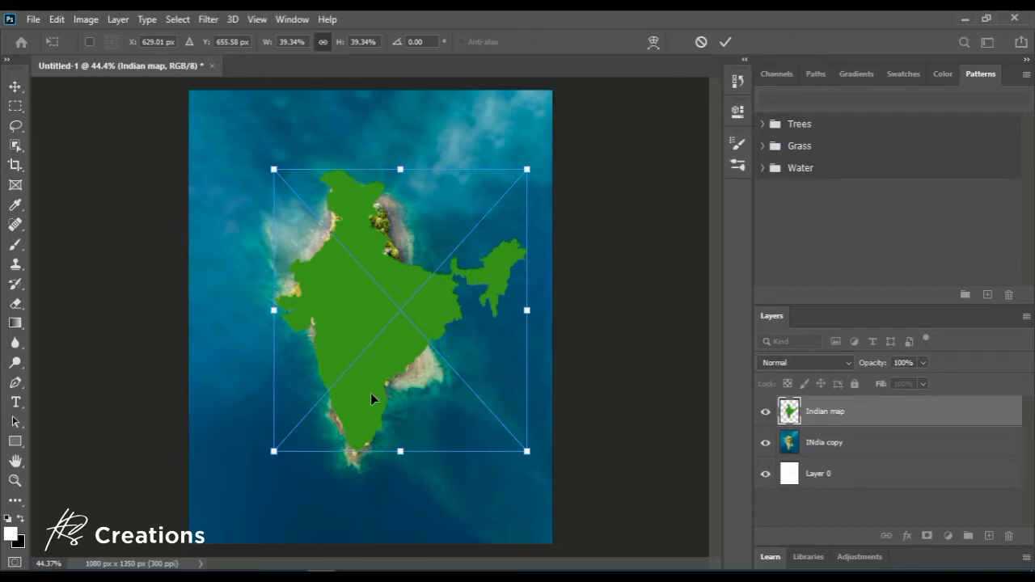
pyautogui.moveTo(370, 393); pyautogui.dragTo(376, 396)
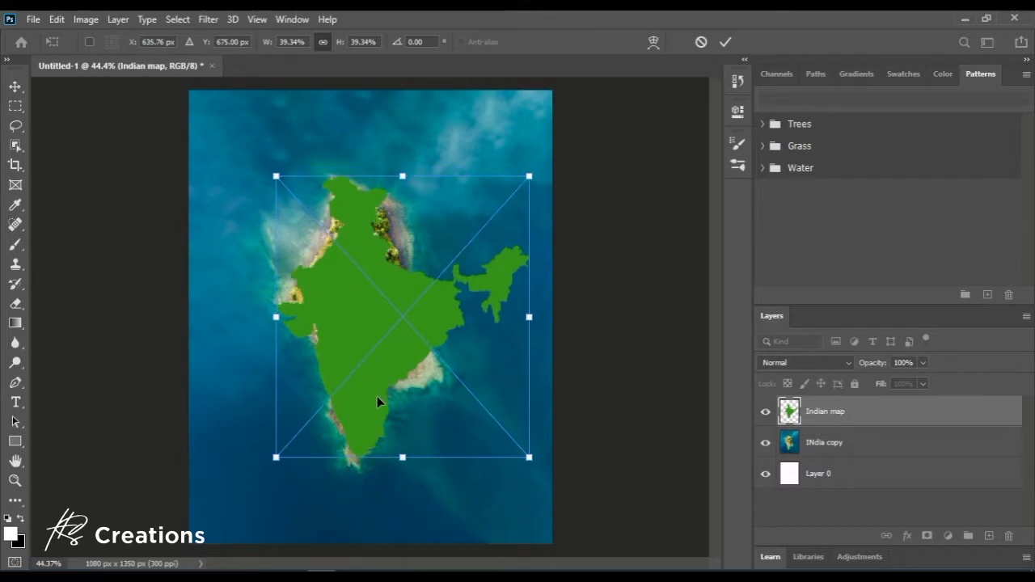
pyautogui.press('Return')
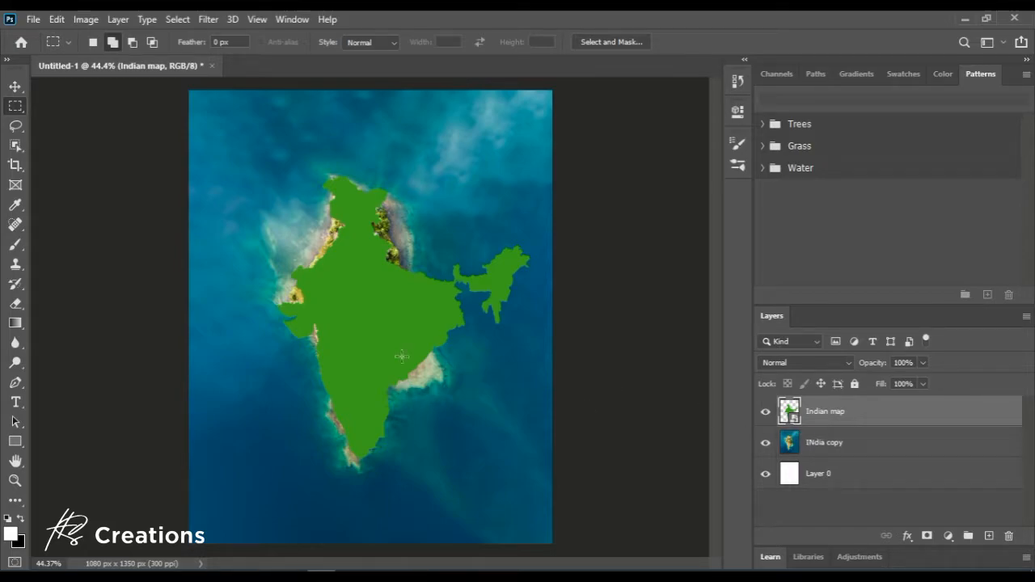
# Clear the tiny stray selection inside the green map
pyautogui.click(15, 86)
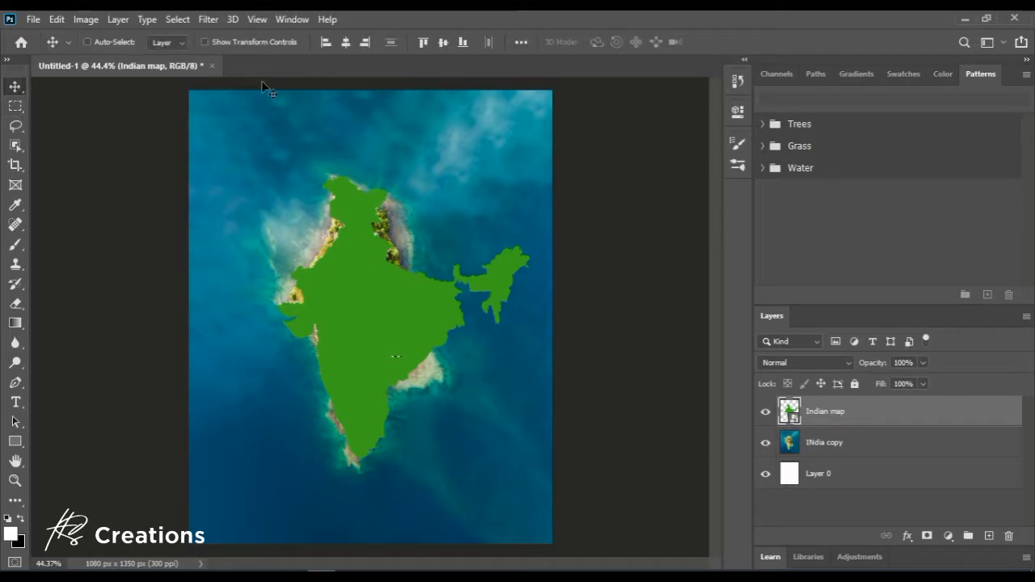
pyautogui.click(180, 18)
pyautogui.click(203, 46)
pyautogui.moveTo(327, 315)
pyautogui.mouseDown()
pyautogui.moveTo(316, 308)
pyautogui.moveTo(339, 308)
pyautogui.mouseUp()
# Add a Hue/Saturation adjustment clipped to the Indian map layer and set its Lightness to -100
pyautogui.hotkey('ctrl', '-')
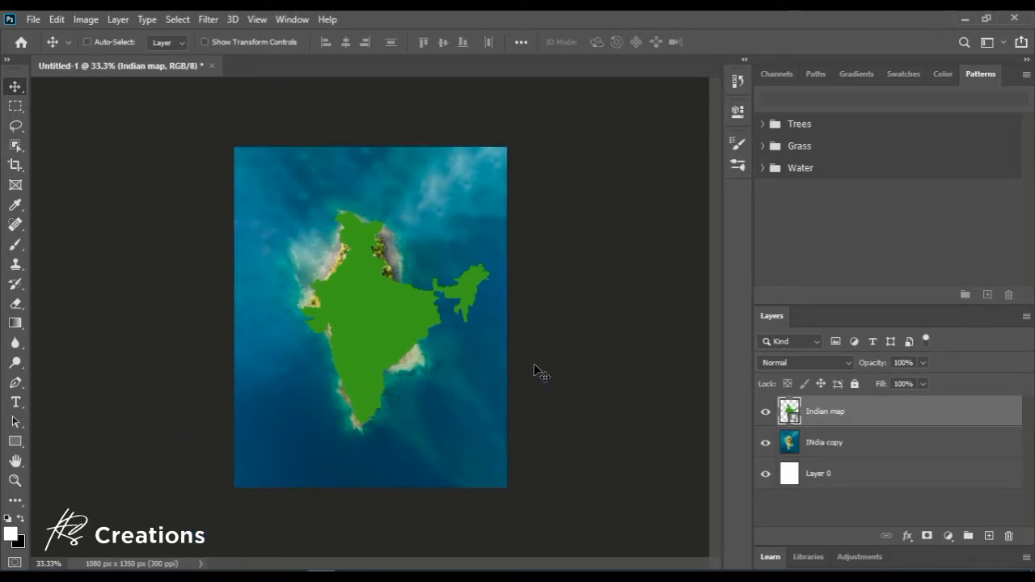
pyautogui.hotkey('ctrl', '+')
pyautogui.hotkey('ctrl', '+')
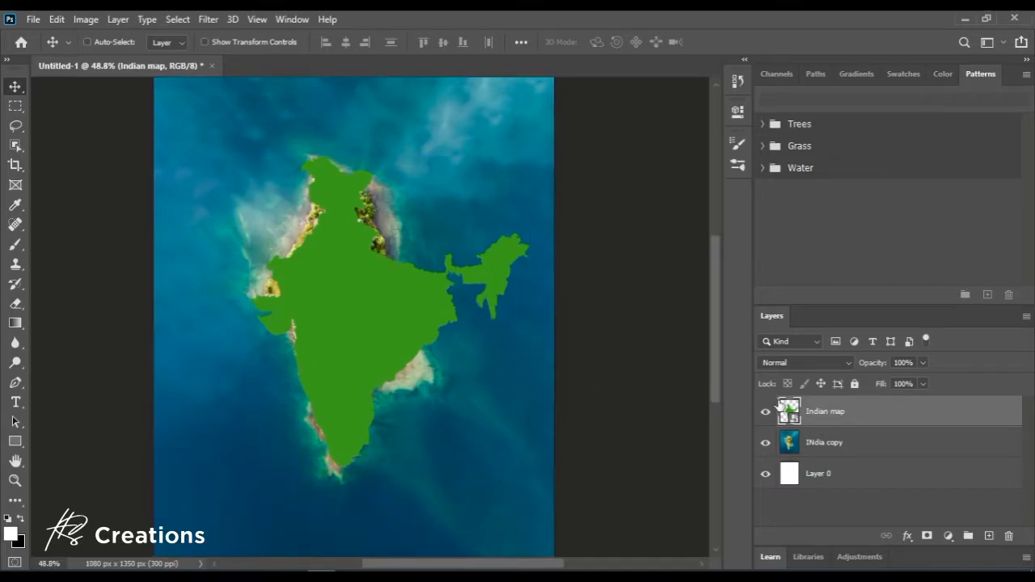
pyautogui.click(950, 538)
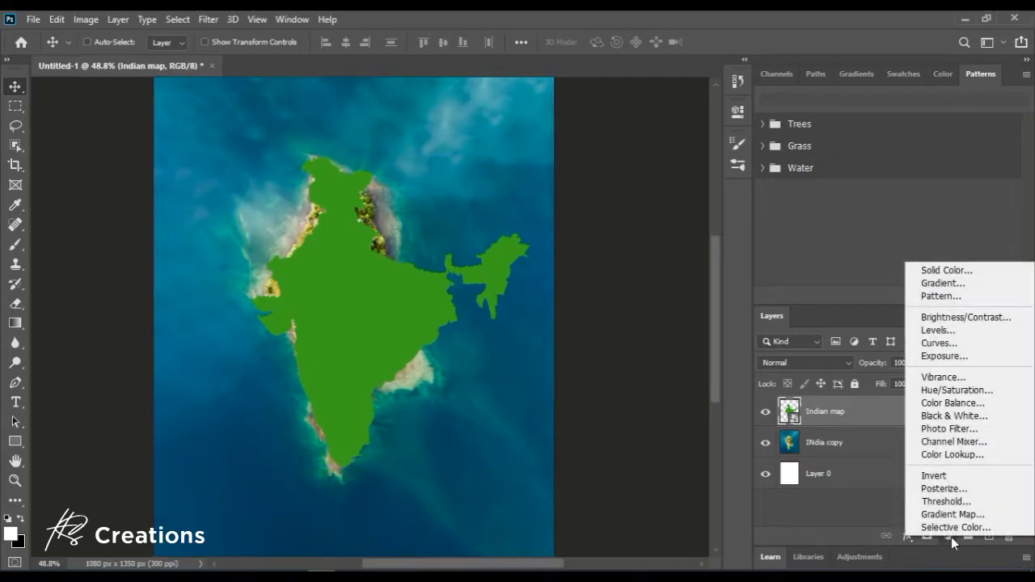
pyautogui.click(954, 390)
pyautogui.click(605, 367)
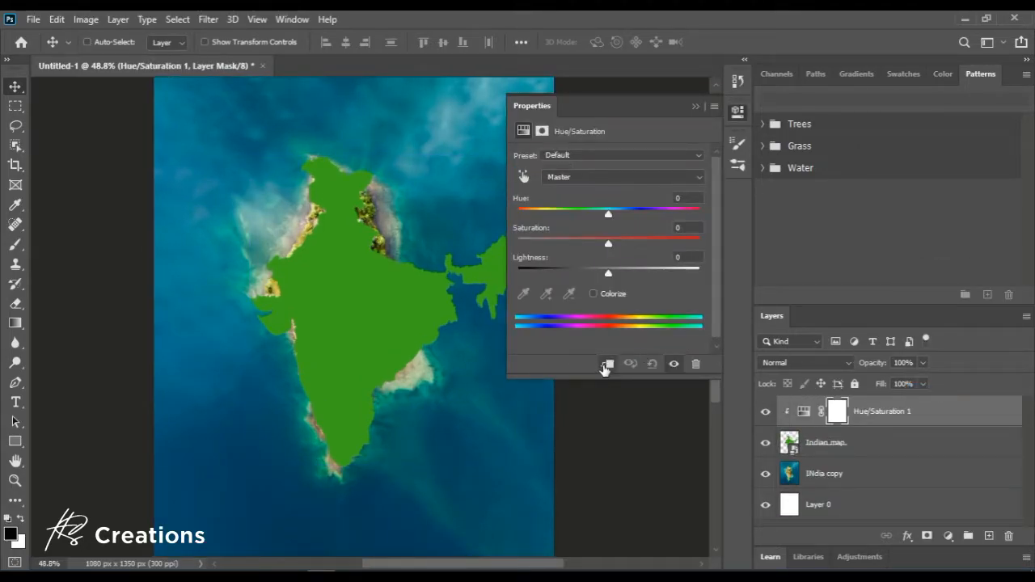
pyautogui.moveTo(590, 273); pyautogui.dragTo(467, 273)
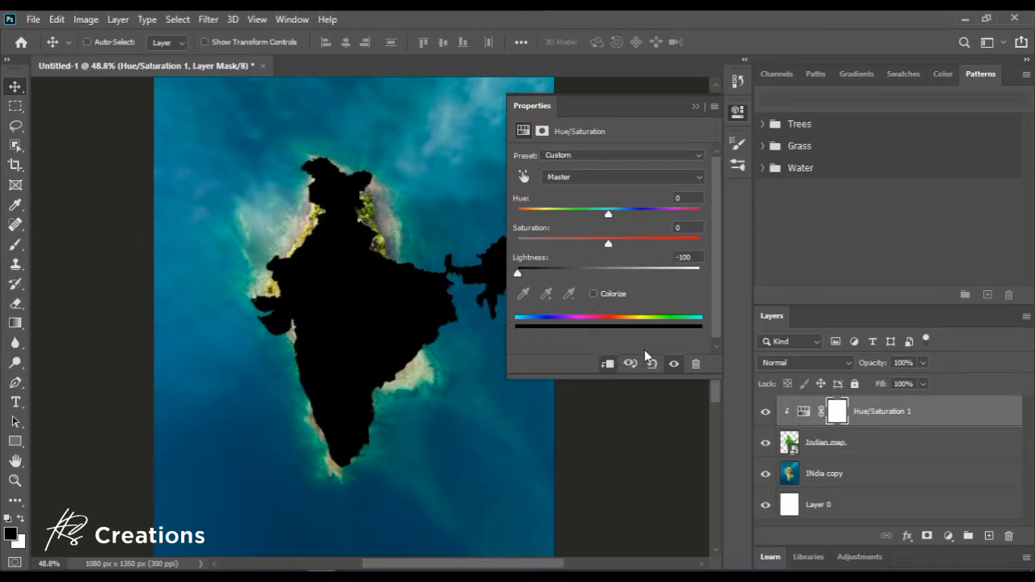
pyautogui.click(694, 107)
# Merge the Hue/Saturation adjustment with the Indian map layer and set the merged layer's opacity to 47%
pyautogui.moveTo(866, 361); pyautogui.dragTo(838, 378)
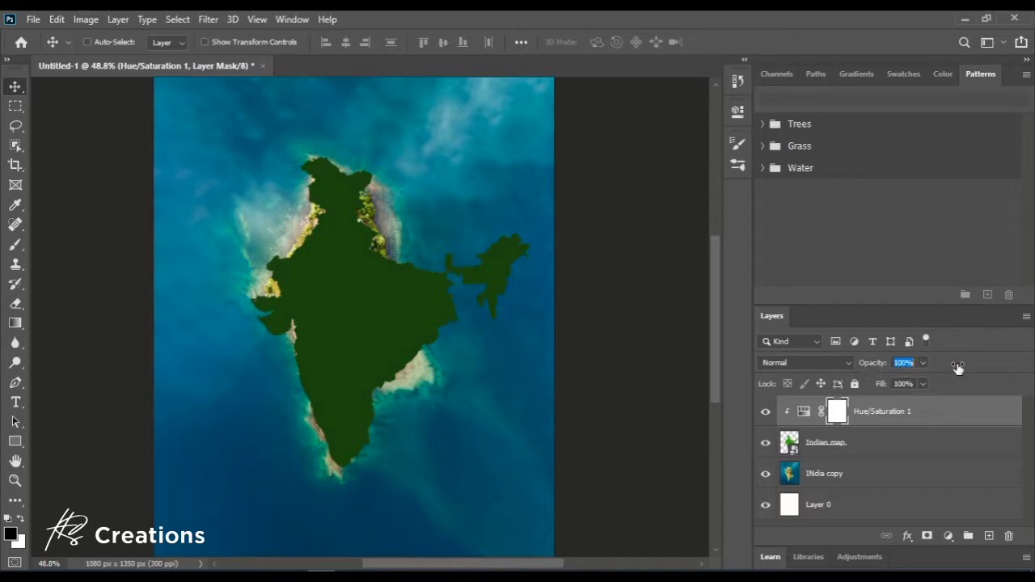
pyautogui.moveTo(958, 368); pyautogui.dragTo(956, 368)
pyautogui.click(830, 439)
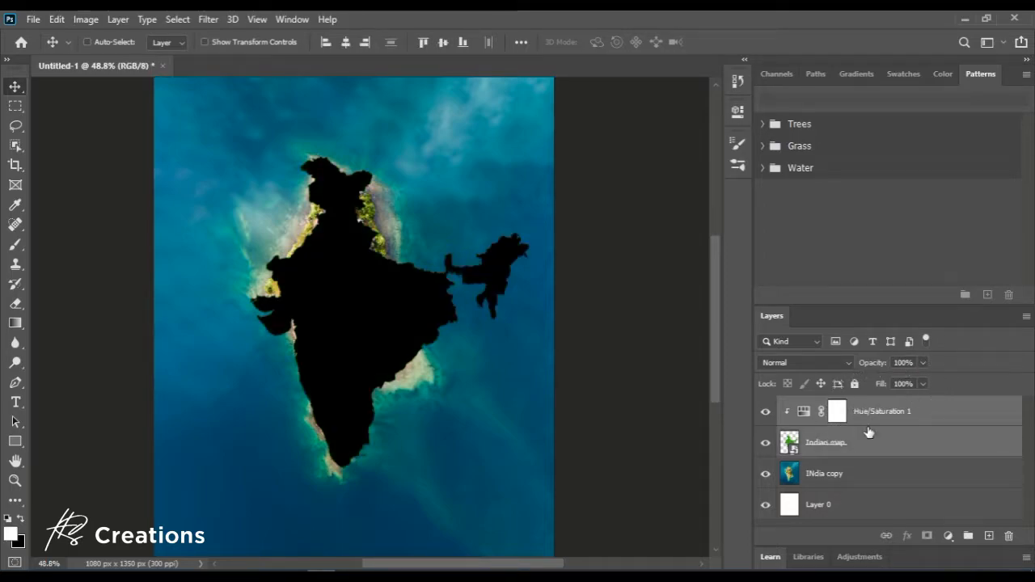
pyautogui.rightClick(873, 444)
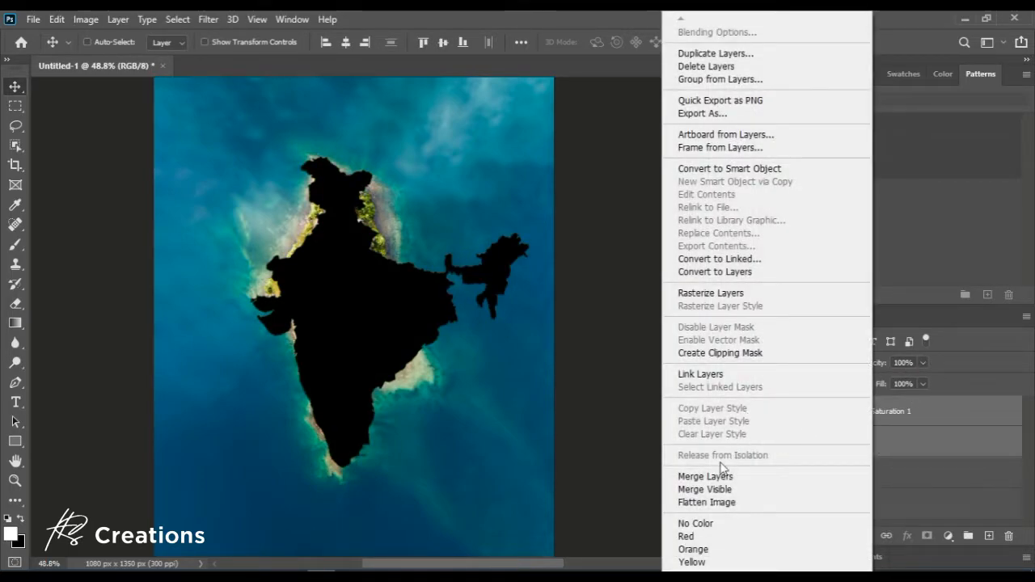
pyautogui.click(711, 476)
pyautogui.moveTo(878, 366); pyautogui.dragTo(839, 386)
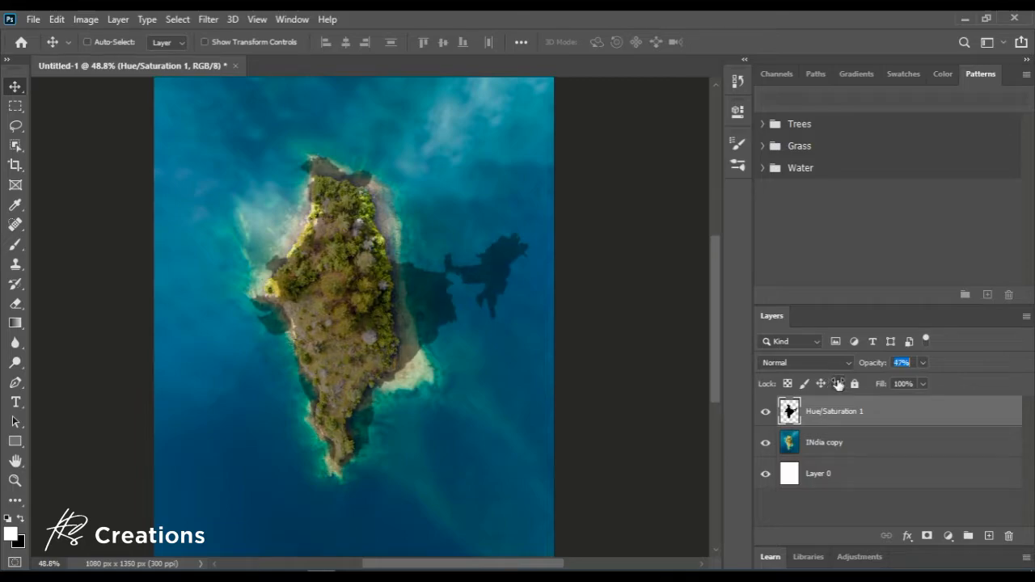
# Lasso the eastern part of the map silhouette on the INdia copy layer, from the island's shore around the northeastern arm
pyautogui.scroll(-3, 427, 383)
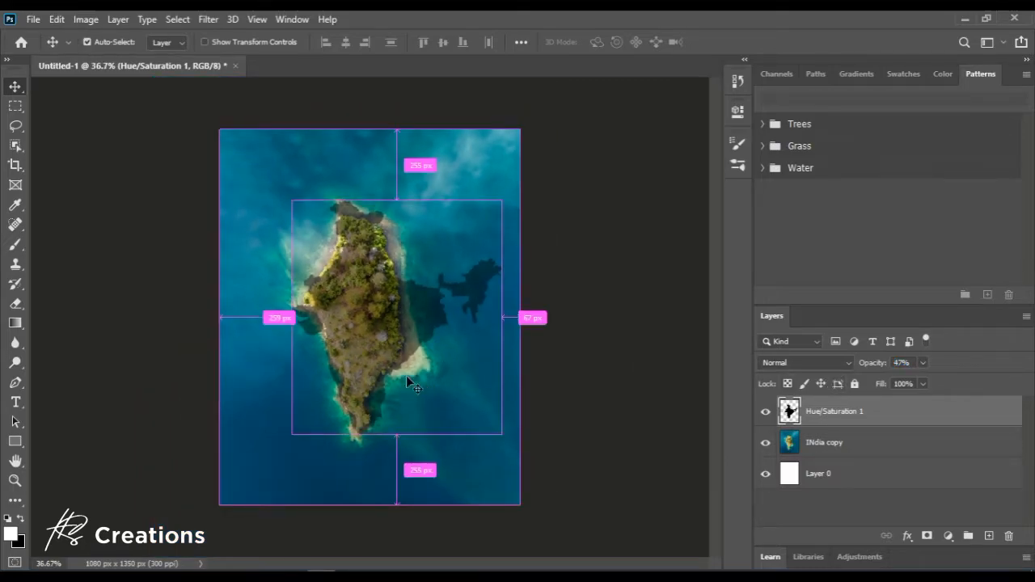
pyautogui.scroll(5, 603, 361)
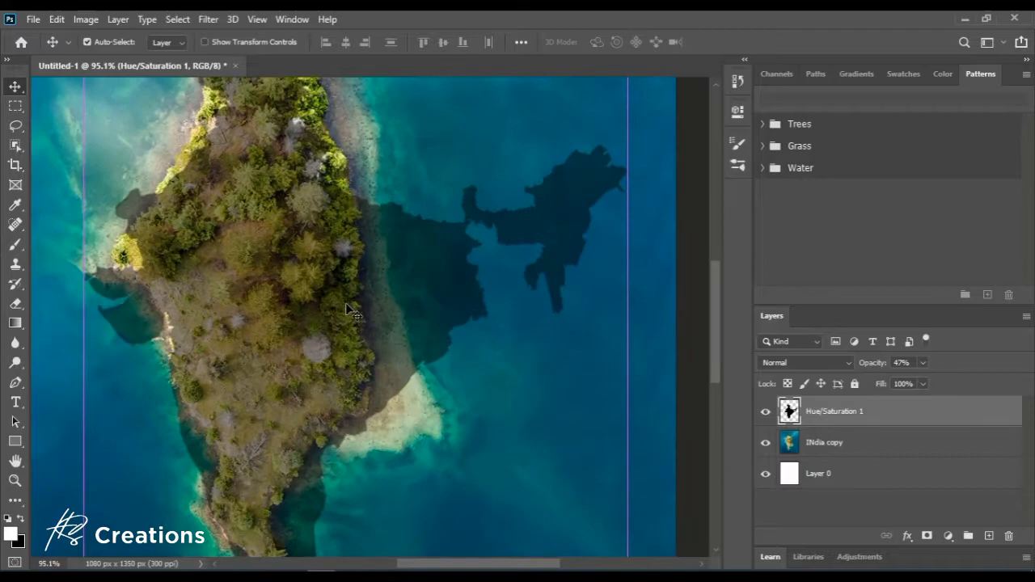
pyautogui.scroll(1, 345, 302)
pyautogui.click(818, 441)
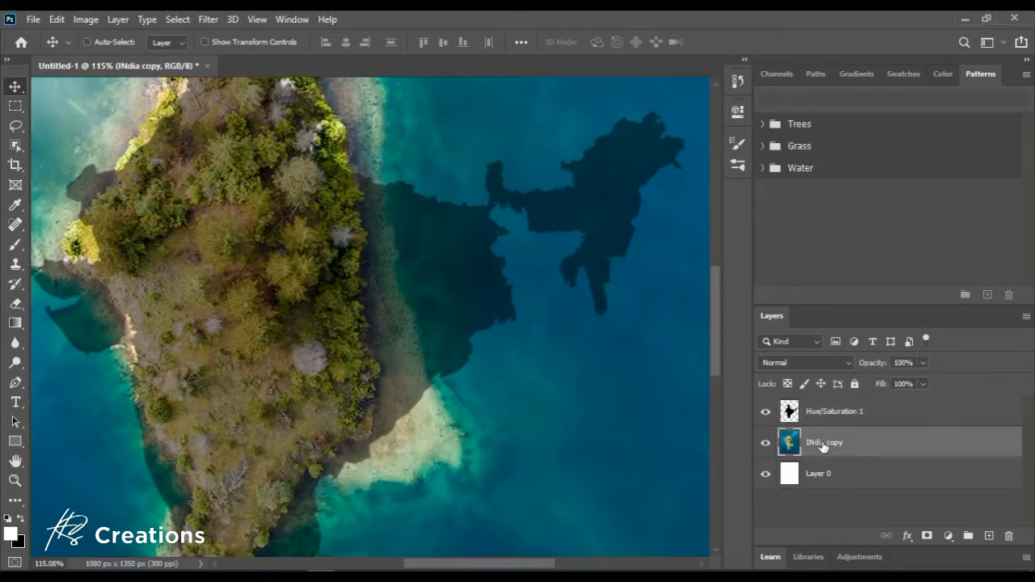
pyautogui.click(18, 128)
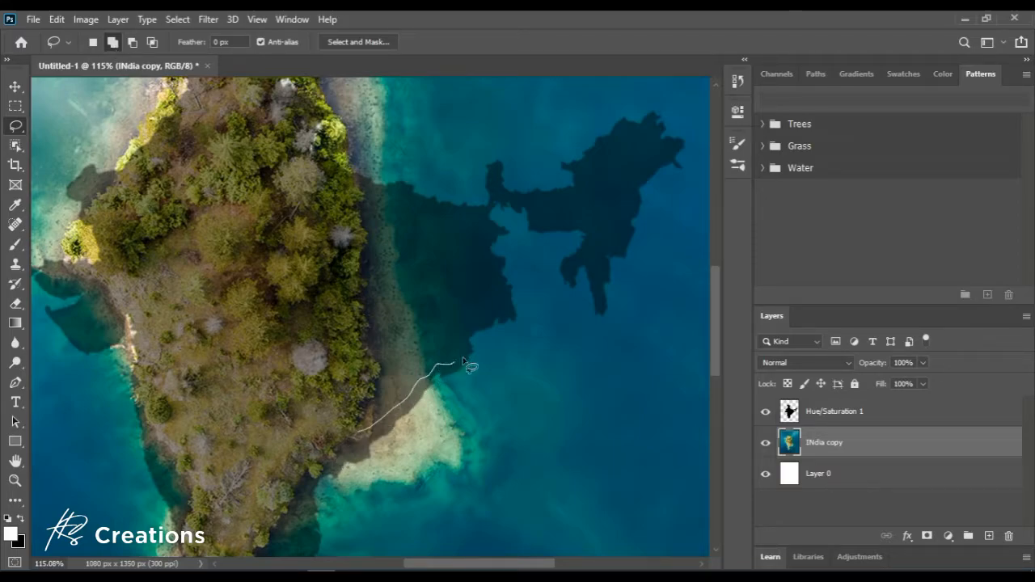
pyautogui.moveTo(517, 312)
pyautogui.mouseDown()
pyautogui.moveTo(502, 258)
pyautogui.moveTo(485, 249)
pyautogui.moveTo(505, 236)
pyautogui.moveTo(491, 218)
pyautogui.moveTo(496, 201)
pyautogui.moveTo(535, 228)
pyautogui.moveTo(589, 237)
pyautogui.mouseUp()
pyautogui.moveTo(569, 279); pyautogui.dragTo(591, 280)
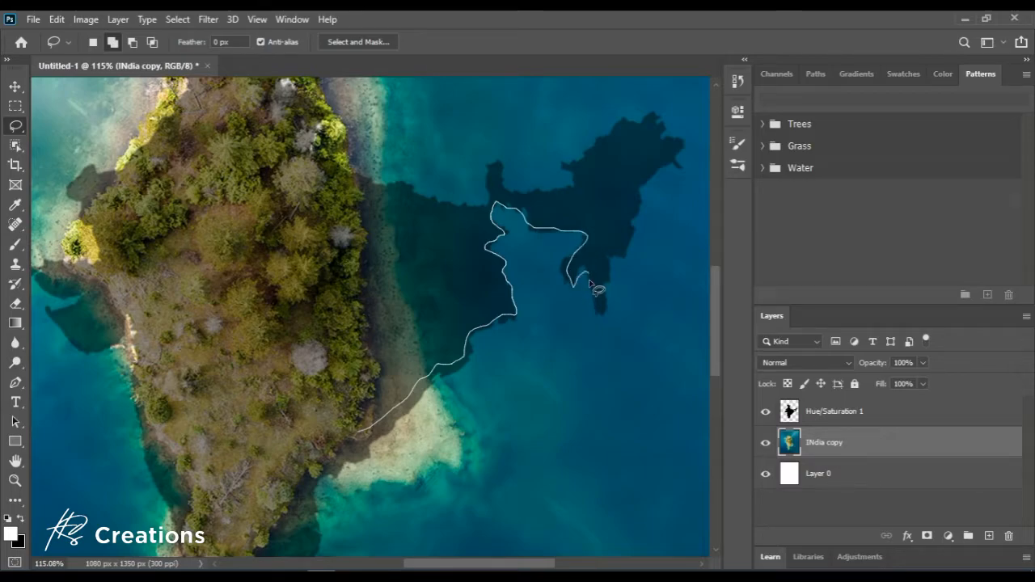
pyautogui.moveTo(634, 226); pyautogui.dragTo(670, 165)
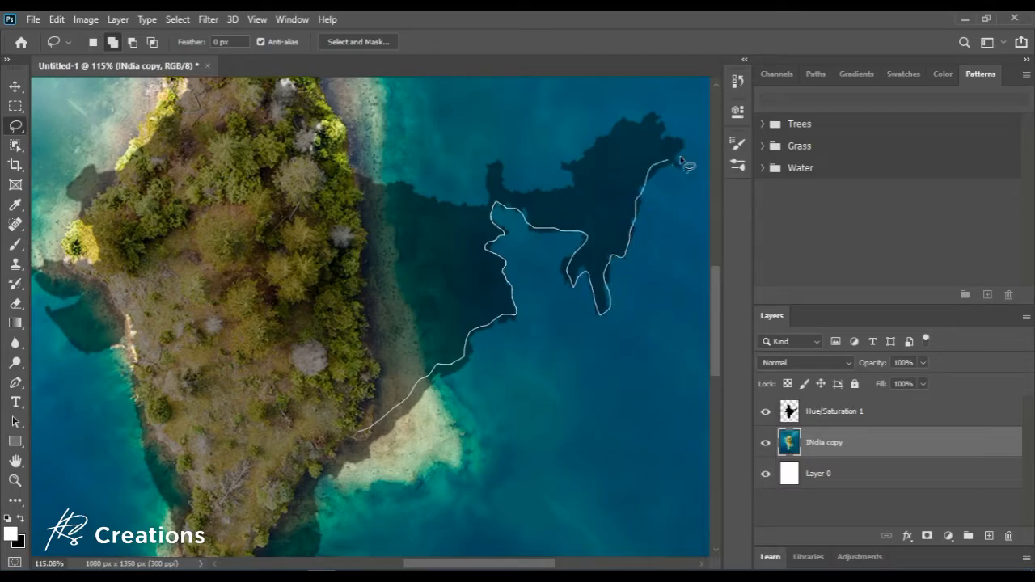
pyautogui.moveTo(639, 121)
pyautogui.mouseDown()
pyautogui.moveTo(613, 123)
pyautogui.moveTo(559, 194)
pyautogui.moveTo(491, 178)
pyautogui.mouseUp()
pyautogui.moveTo(401, 188)
pyautogui.mouseDown()
pyautogui.moveTo(334, 177)
pyautogui.moveTo(363, 299)
pyautogui.moveTo(370, 396)
pyautogui.mouseUp()
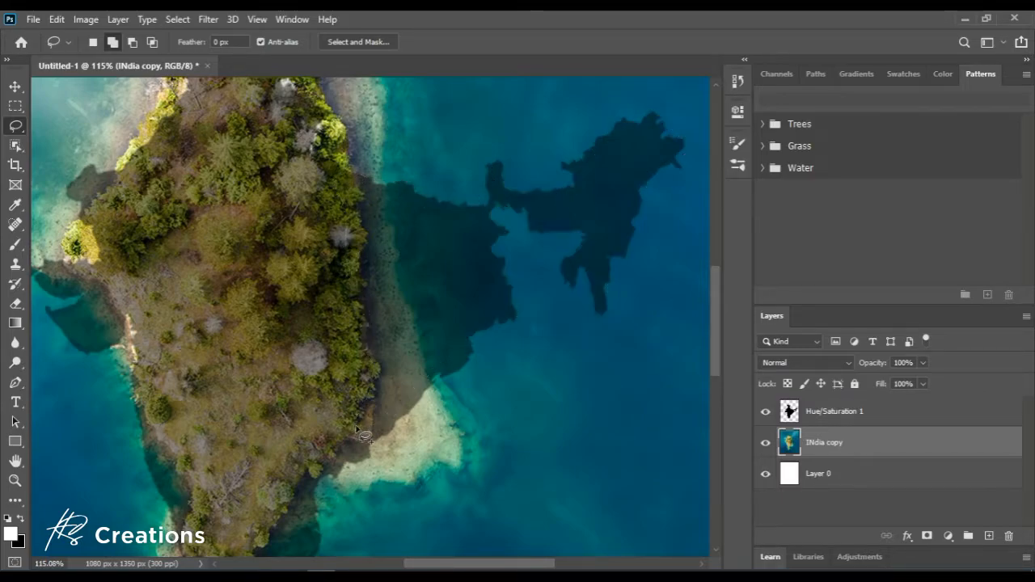
pyautogui.moveTo(361, 435); pyautogui.dragTo(360, 433)
# Fill the lassoed eastern region with island terrain using Content-Aware Fill, output to a new layer
pyautogui.scroll(-6, 485, 354)
pyautogui.scroll(3, 485, 354)
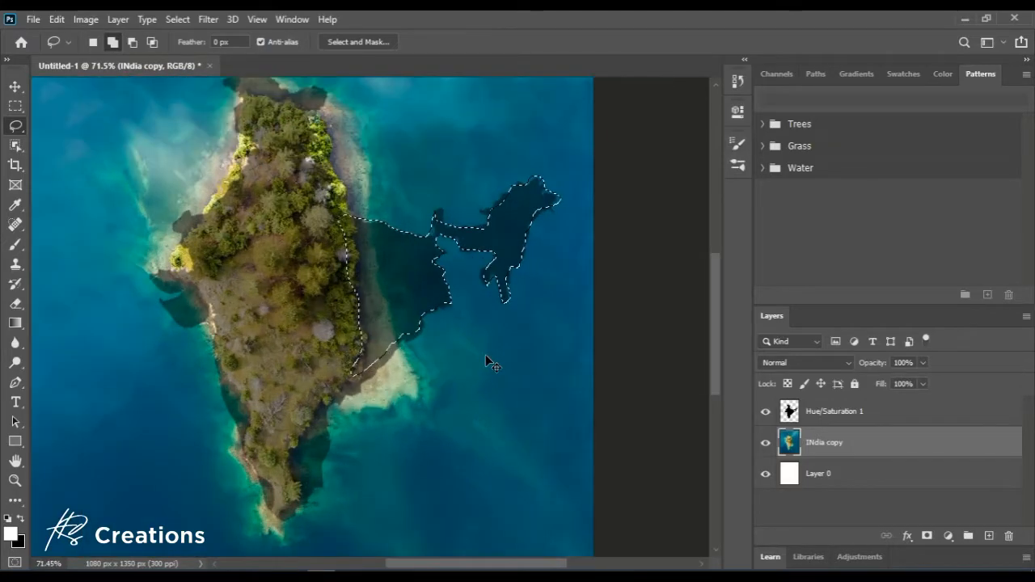
pyautogui.scroll(-1, 582, 386)
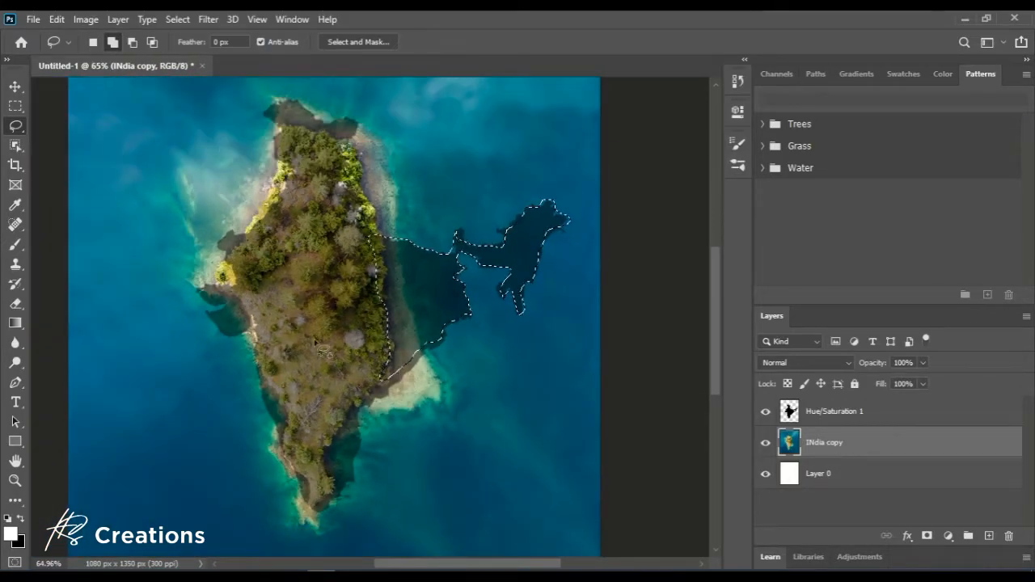
pyautogui.click(57, 19)
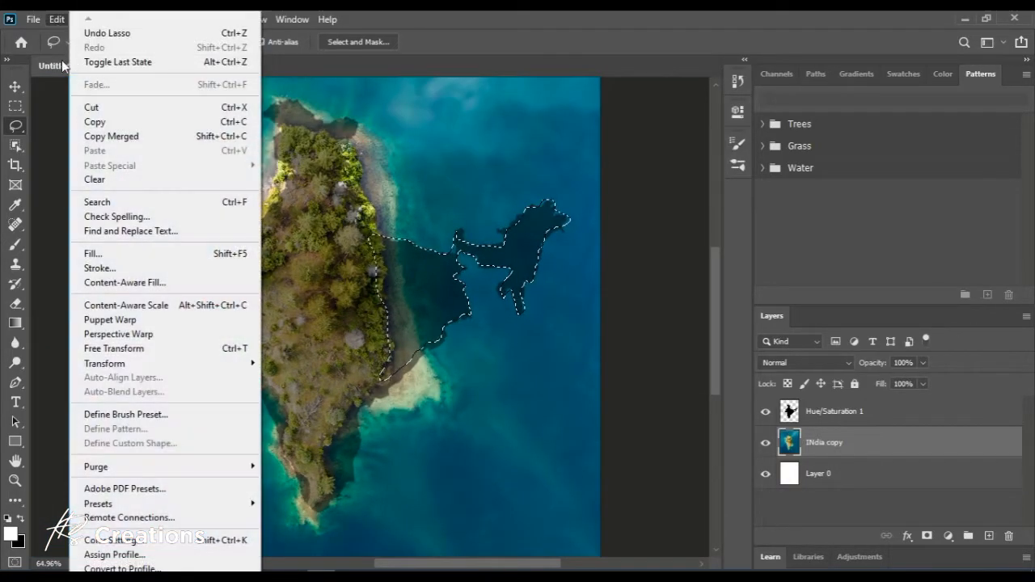
pyautogui.click(118, 283)
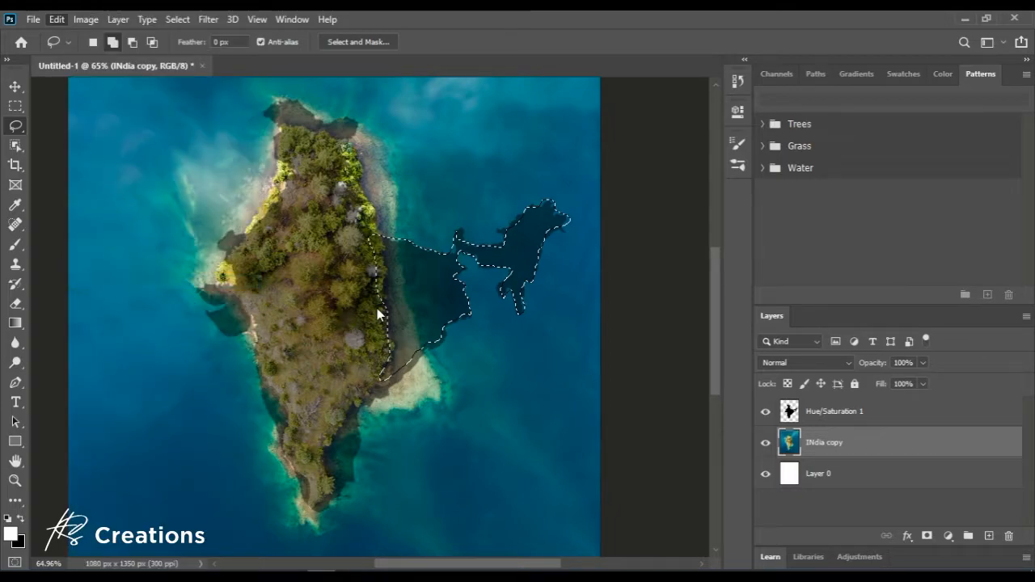
pyautogui.moveTo(371, 485)
pyautogui.mouseDown()
pyautogui.moveTo(355, 396)
pyautogui.moveTo(354, 411)
pyautogui.mouseUp()
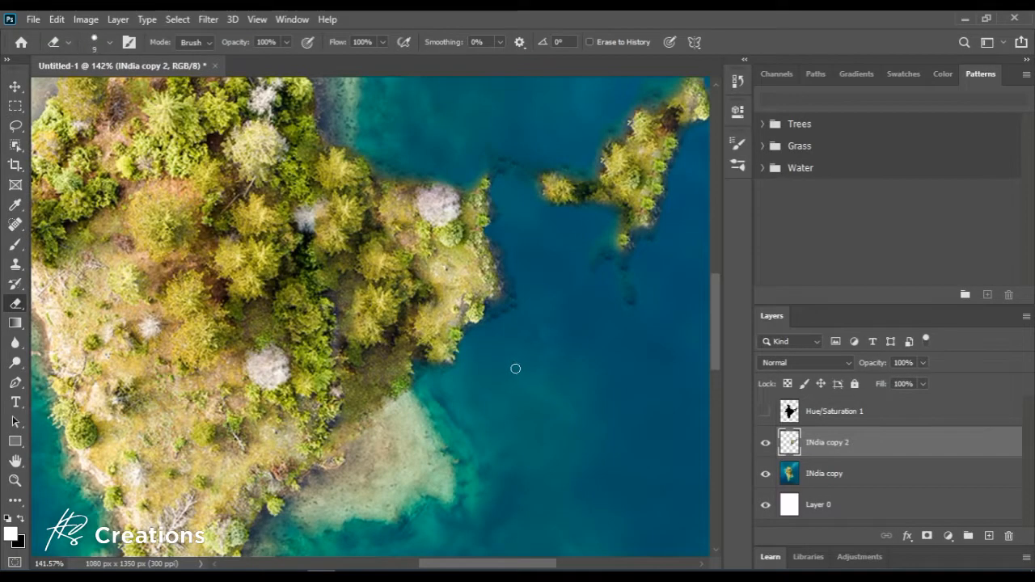
# Clean up the new land's eastern edge with a larger Eraser at 15% flow, and merge the INdia copy and INdia copy 2 layers
pyautogui.press(']')
pyautogui.press(']')
pyautogui.hotkey('shift', '1')
pyautogui.hotkey('shift', '5')
pyautogui.moveTo(522, 334); pyautogui.dragTo(511, 279)
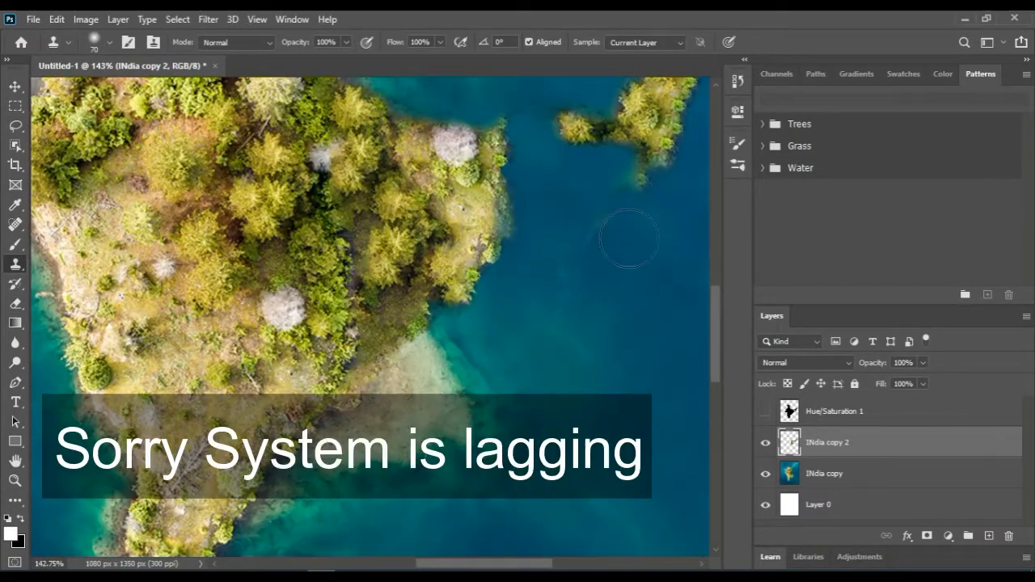
pyautogui.click(868, 477)
pyautogui.click(868, 447)
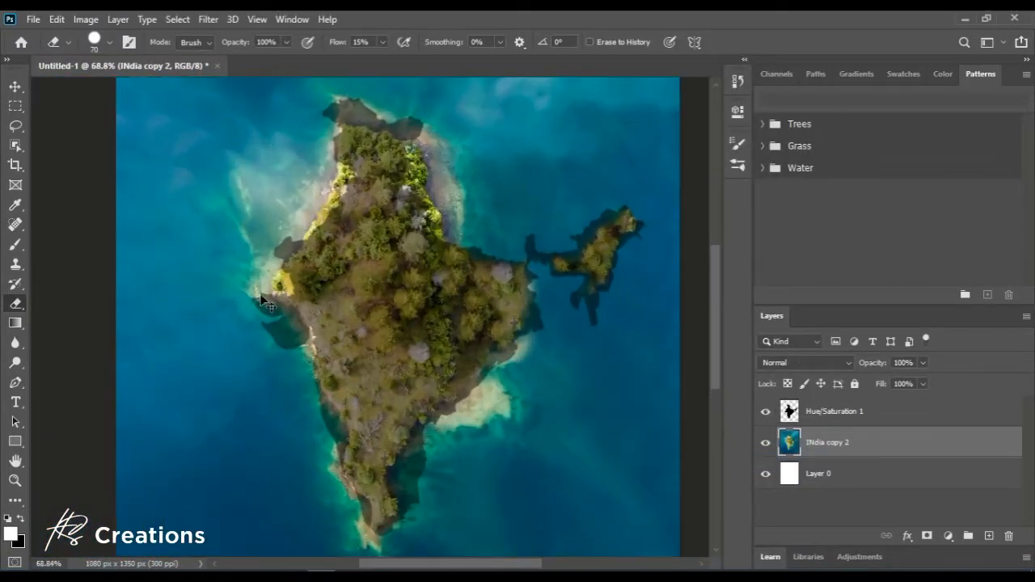
# Start a Puppet Warp on the INdia copy 2 layer and ring the island with pins placed in the surrounding water
pyautogui.click(833, 442)
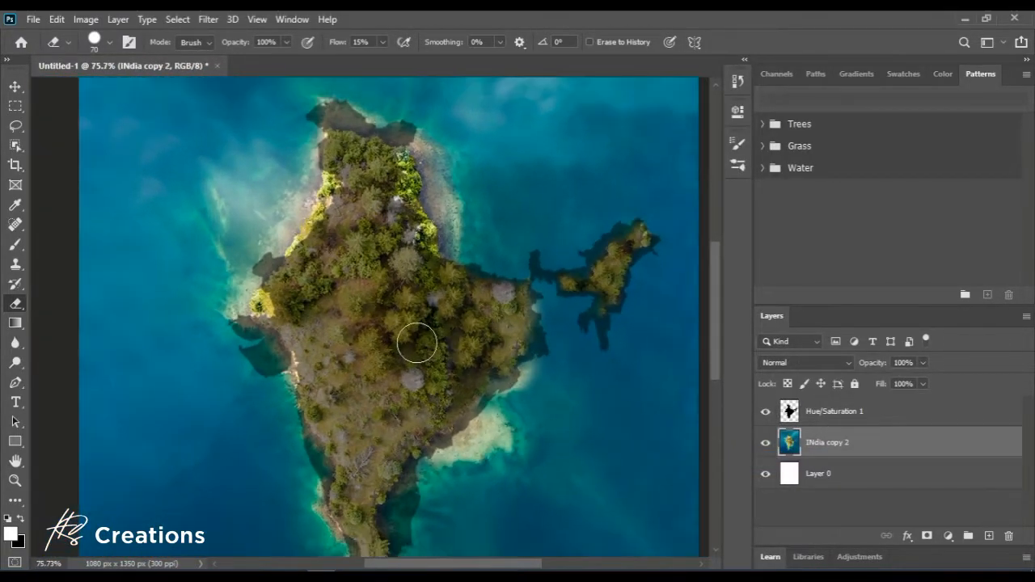
pyautogui.click(57, 21)
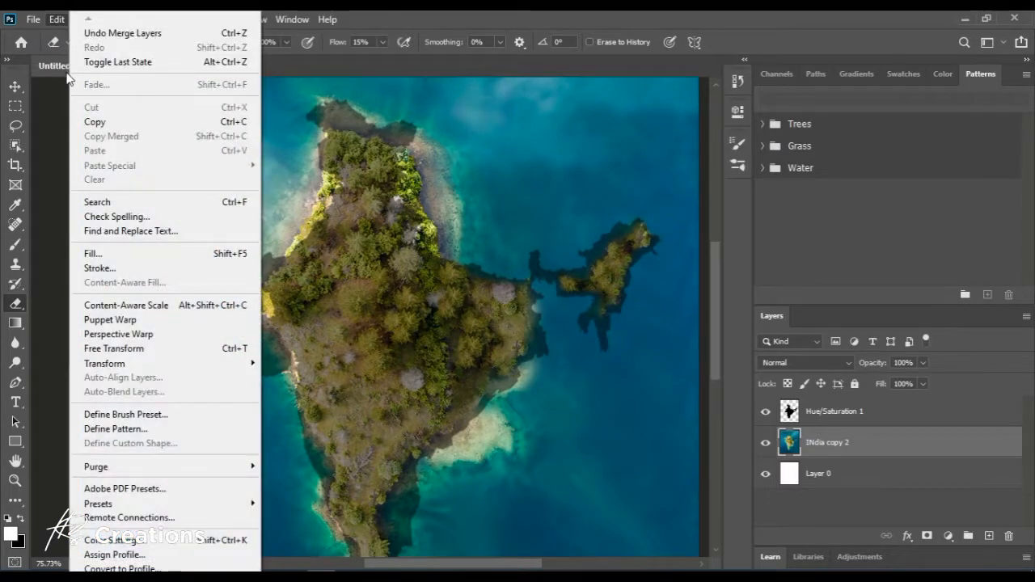
pyautogui.click(115, 320)
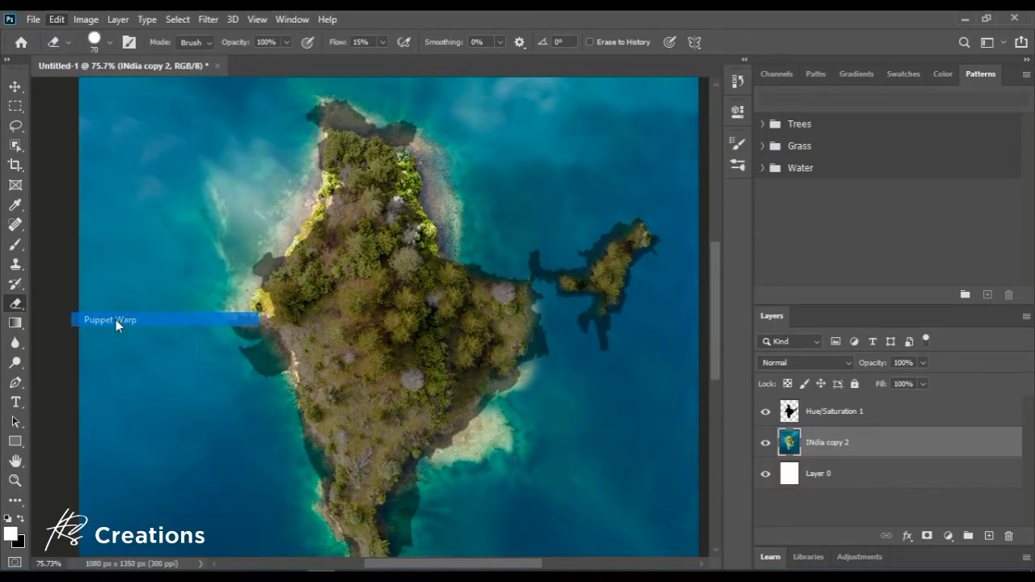
pyautogui.scroll(-3, 378, 288)
pyautogui.scroll(-2, 373, 323)
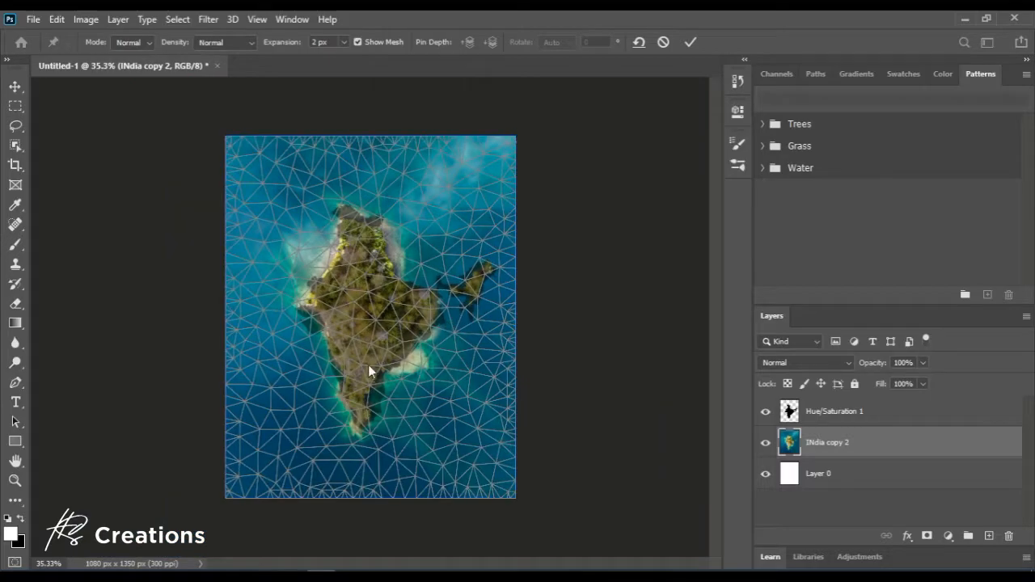
pyautogui.scroll(1, 368, 364)
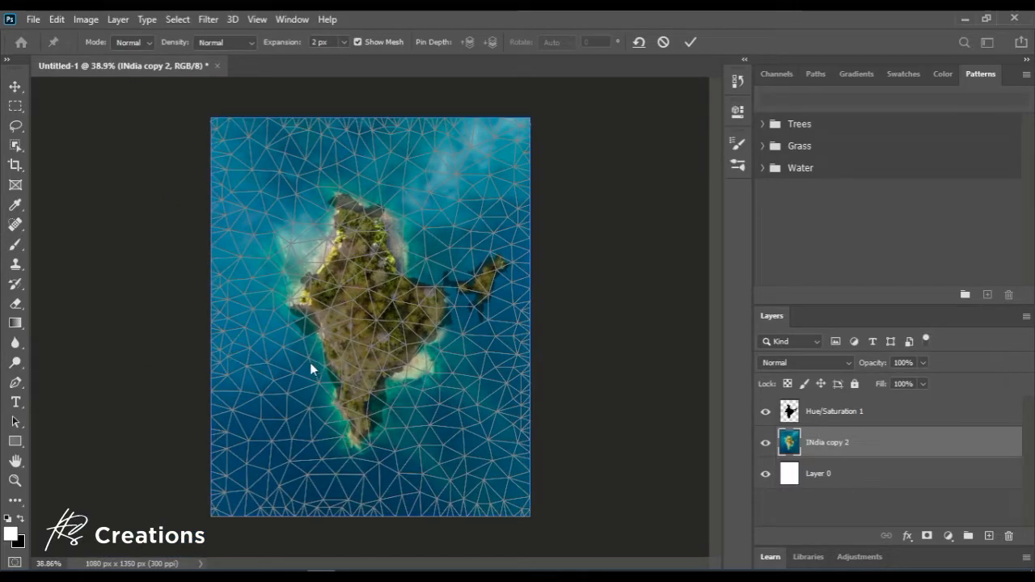
pyautogui.click(256, 212)
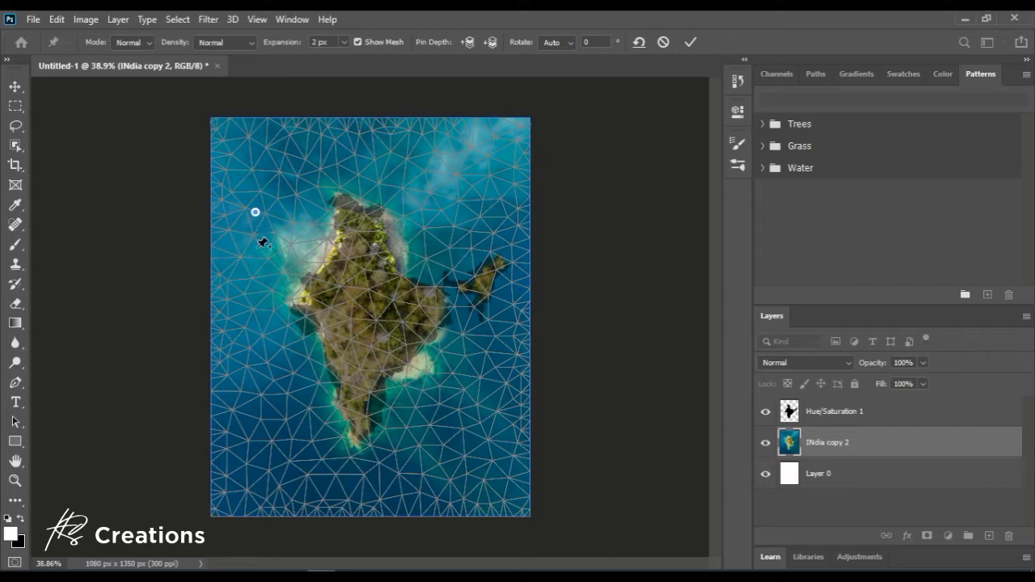
pyautogui.click(238, 288)
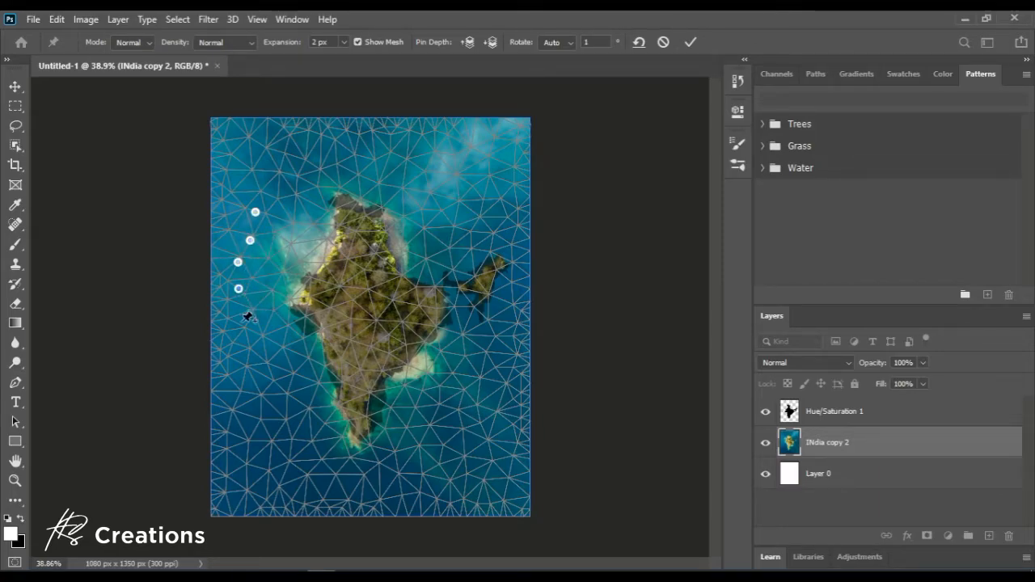
pyautogui.click(242, 309)
pyautogui.click(246, 337)
pyautogui.click(253, 358)
pyautogui.click(259, 388)
pyautogui.click(274, 419)
pyautogui.click(290, 449)
pyautogui.click(299, 467)
pyautogui.click(326, 476)
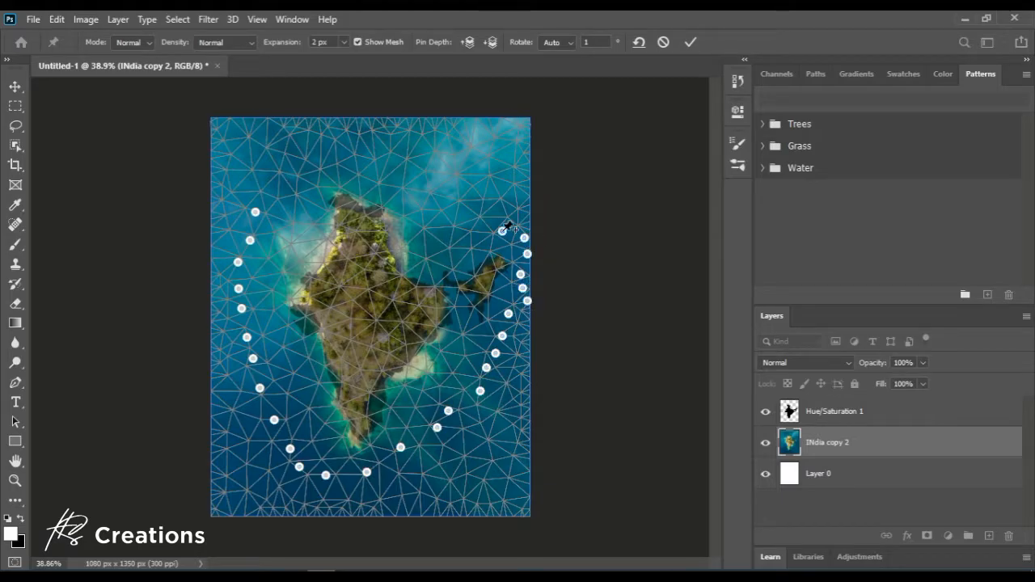
# Pin the island's northwestern shore, remove misplaced pins, and pull the coast toward the map silhouette
pyautogui.scroll(5, 345, 273)
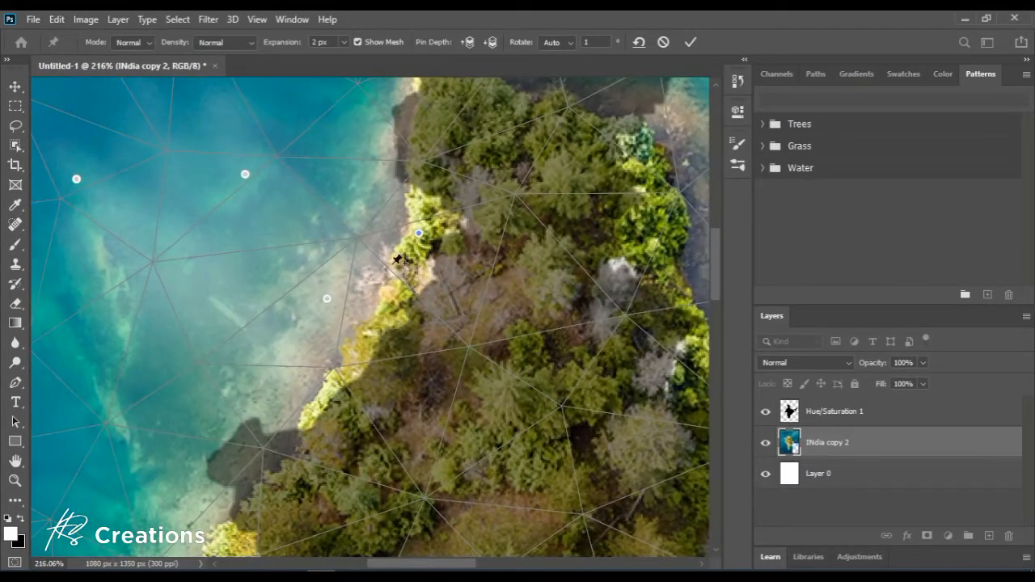
pyautogui.rightClick(419, 233)
pyautogui.click(441, 243)
pyautogui.click(351, 219)
pyautogui.scroll(-3, 396, 255)
pyautogui.scroll(3, 390, 301)
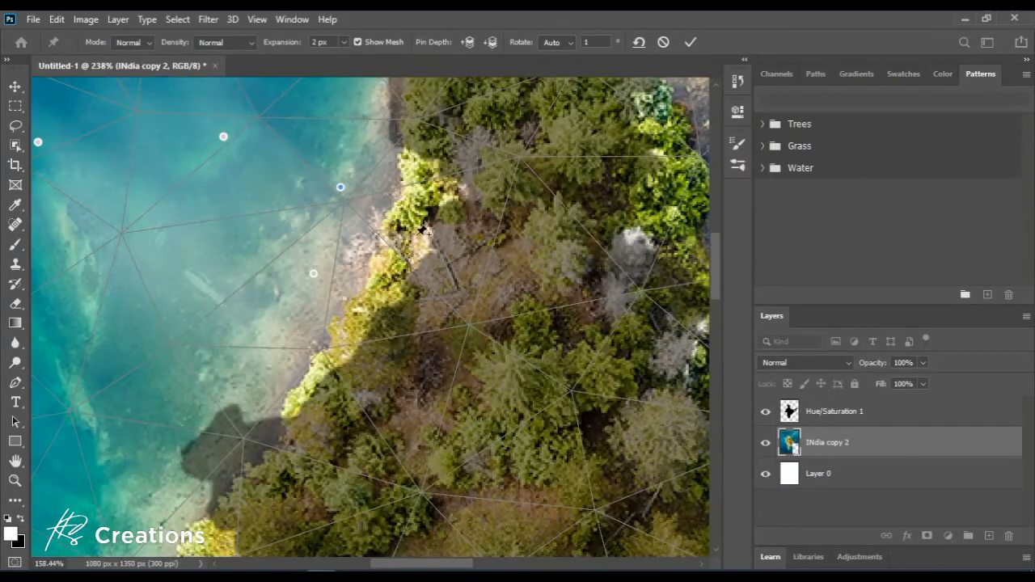
pyautogui.scroll(-1, 364, 243)
pyautogui.rightClick(334, 184)
pyautogui.click(372, 193)
pyautogui.click(224, 227)
pyautogui.moveTo(370, 212); pyautogui.dragTo(420, 203)
pyautogui.moveTo(332, 133); pyautogui.dragTo(358, 208)
# Add warp pins around the island's northern end and drag its shoreline to follow the silhouette
pyautogui.scroll(-3, 364, 210)
pyautogui.scroll(4, 392, 129)
pyautogui.click(396, 172)
pyautogui.scroll(-2, 353, 323)
pyautogui.click(358, 160)
pyautogui.scroll(2, 299, 279)
pyautogui.moveTo(296, 323); pyautogui.dragTo(283, 326)
pyautogui.scroll(-3, 364, 339)
pyautogui.moveTo(457, 342); pyautogui.dragTo(509, 297)
pyautogui.scroll(-4, 485, 324)
pyautogui.scroll(3, 370, 238)
pyautogui.moveTo(342, 238); pyautogui.dragTo(329, 194)
# Shift the western coast with warp pins so the shore matches the silhouette's western bulge
pyautogui.moveTo(270, 187); pyautogui.dragTo(234, 190)
pyautogui.scroll(-4, 291, 242)
pyautogui.scroll(4, 275, 220)
pyautogui.scroll(-4, 399, 235)
pyautogui.scroll(3, 323, 421)
pyautogui.click(308, 326)
pyautogui.moveTo(324, 360)
pyautogui.mouseDown()
pyautogui.moveTo(354, 341)
pyautogui.moveTo(337, 364)
pyautogui.mouseUp()
pyautogui.moveTo(308, 326); pyautogui.dragTo(367, 324)
pyautogui.scroll(-2, 368, 326)
pyautogui.scroll(3, 358, 283)
pyautogui.scroll(-4, 293, 300)
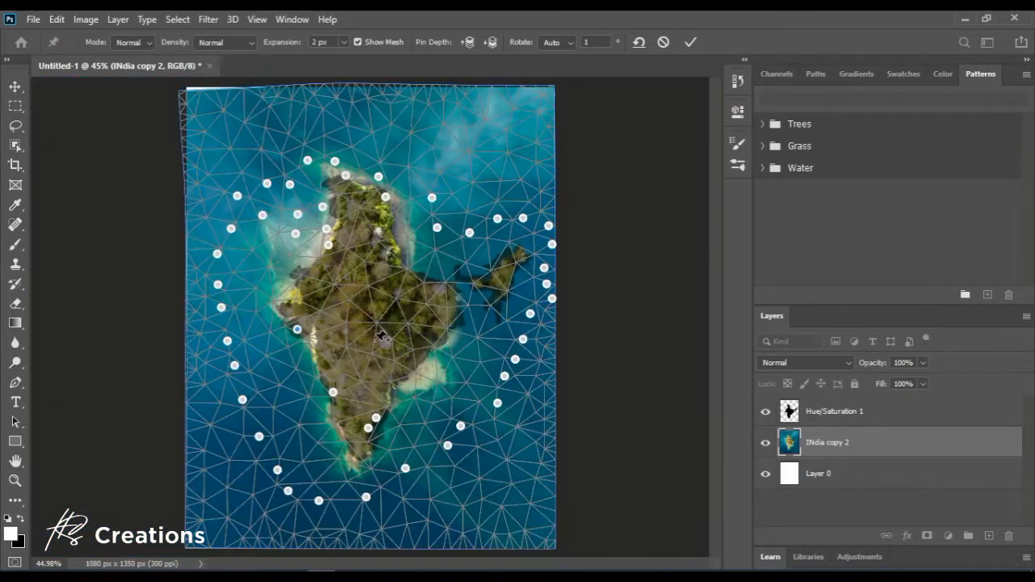
# Fine-tune the remaining coastline pins, apply the Puppet Warp, and compare the island with and without the silhouette overlay
pyautogui.scroll(1, 282, 283)
pyautogui.scroll(2, 294, 281)
pyautogui.scroll(-3, 416, 404)
pyautogui.scroll(6, 422, 259)
pyautogui.click(417, 318)
pyautogui.click(420, 218)
pyautogui.moveTo(462, 249); pyautogui.dragTo(442, 251)
pyautogui.scroll(-5, 405, 324)
pyautogui.scroll(5, 598, 330)
pyautogui.click(513, 346)
pyautogui.moveTo(566, 394); pyautogui.dragTo(559, 403)
pyautogui.scroll(-3, 523, 311)
pyautogui.moveTo(462, 400); pyautogui.dragTo(442, 410)
pyautogui.scroll(2, 429, 380)
pyautogui.press('Return')
pyautogui.scroll(-6, 362, 272)
pyautogui.click(764, 412)
pyautogui.click(764, 411)
# Lasso the three uncovered silhouette areas along the western coast, adding each to the selection
pyautogui.scroll(10, 292, 218)
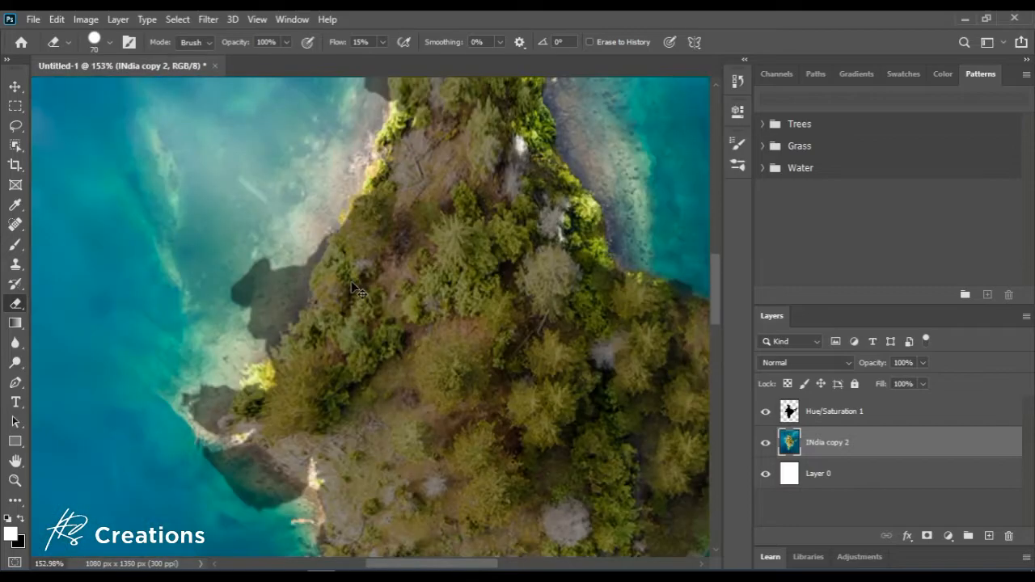
pyautogui.scroll(-4, 372, 267)
pyautogui.scroll(3, 222, 206)
pyautogui.click(14, 146)
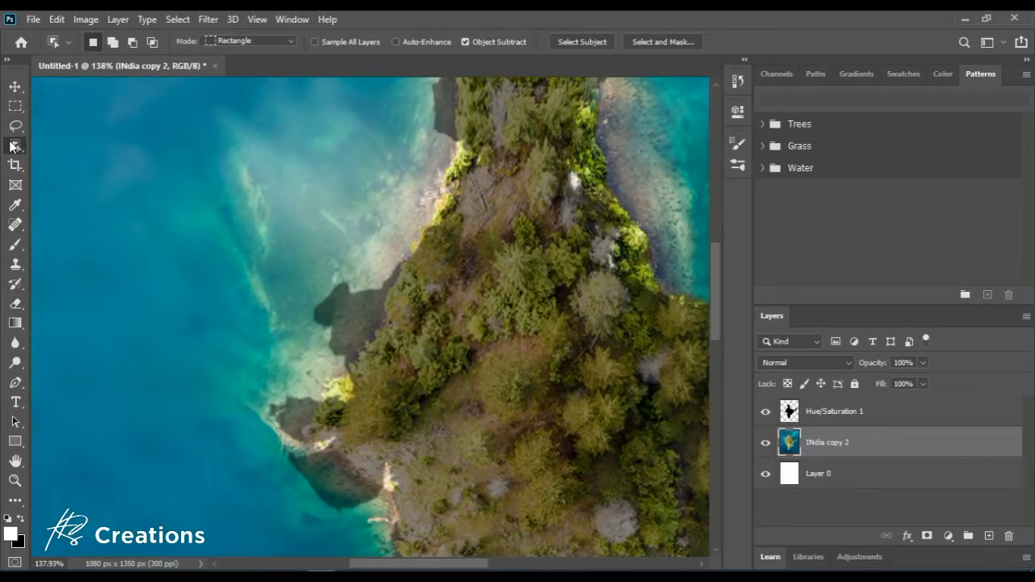
pyautogui.click(15, 125)
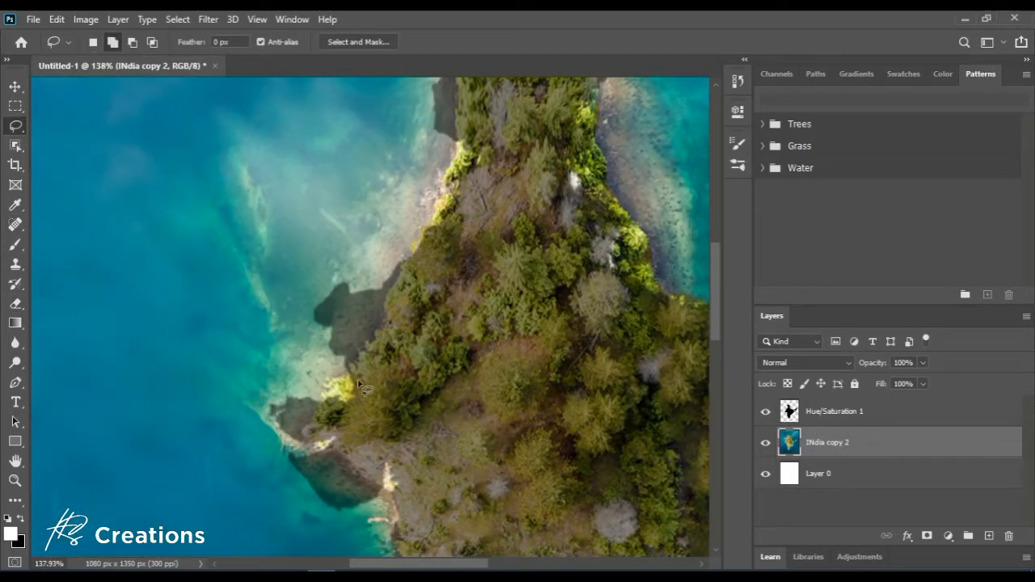
pyautogui.moveTo(350, 368)
pyautogui.mouseDown()
pyautogui.moveTo(331, 306)
pyautogui.moveTo(403, 300)
pyautogui.moveTo(384, 352)
pyautogui.moveTo(339, 403)
pyautogui.moveTo(309, 400)
pyautogui.moveTo(279, 416)
pyautogui.moveTo(297, 436)
pyautogui.moveTo(355, 437)
pyautogui.moveTo(393, 422)
pyautogui.mouseUp()
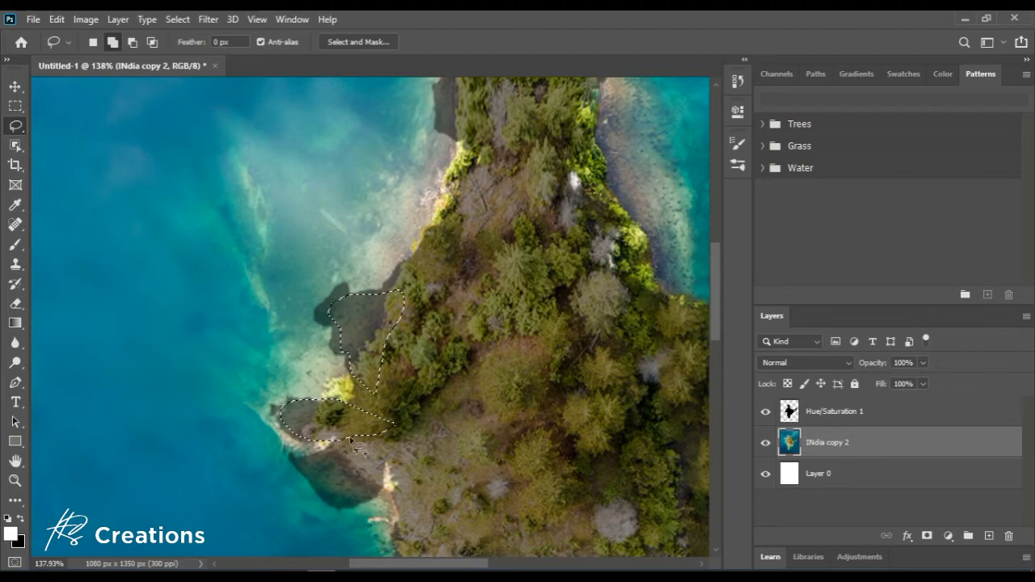
pyautogui.moveTo(331, 509)
pyautogui.mouseDown()
pyautogui.moveTo(395, 486)
pyautogui.moveTo(424, 456)
pyautogui.moveTo(405, 430)
pyautogui.mouseUp()
pyautogui.scroll(-2, 375, 491)
pyautogui.scroll(-2, 374, 491)
pyautogui.scroll(2, 370, 485)
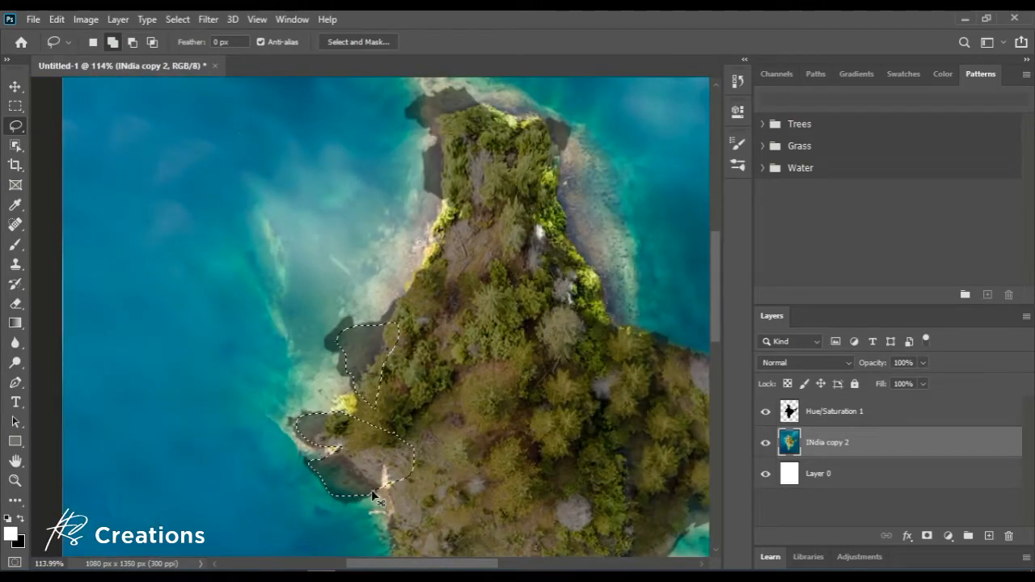
pyautogui.scroll(2, 375, 491)
pyautogui.moveTo(332, 437)
pyautogui.mouseDown()
pyautogui.moveTo(298, 454)
pyautogui.moveTo(306, 494)
pyautogui.moveTo(338, 507)
pyautogui.mouseUp()
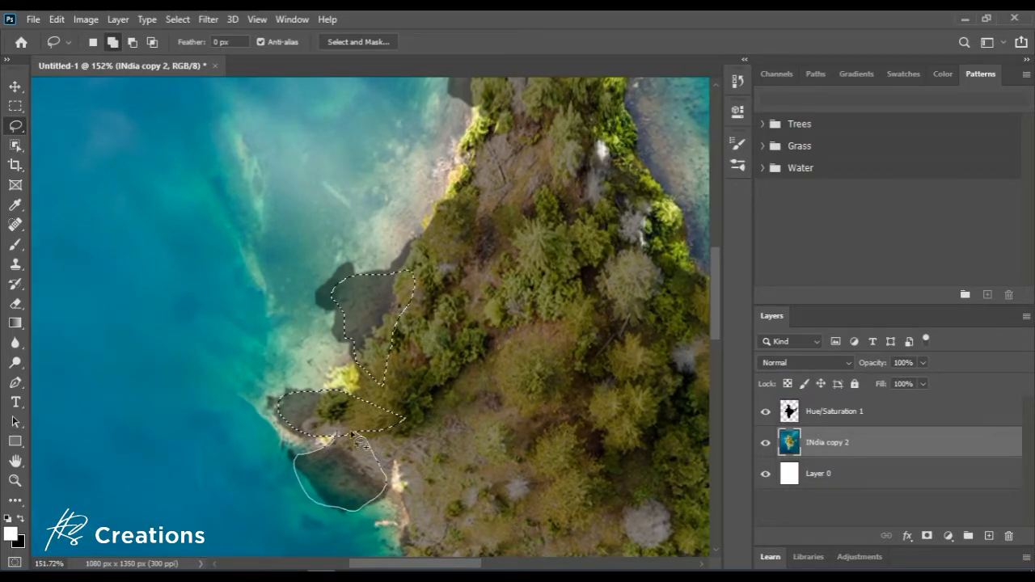
pyautogui.moveTo(356, 435); pyautogui.dragTo(356, 435)
# Add the silhouette's northern head, including part of the adjoining forest, to the lasso selection
pyautogui.scroll(-5, 348, 320)
pyautogui.scroll(3, 402, 296)
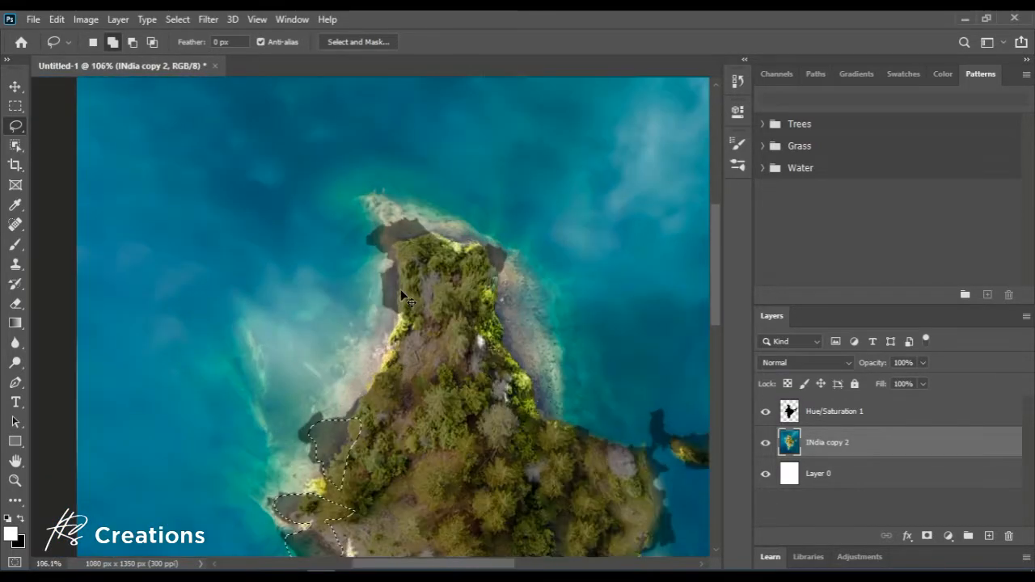
pyautogui.scroll(1, 401, 296)
pyautogui.scroll(1, 360, 380)
pyautogui.scroll(2, 387, 340)
pyautogui.moveTo(388, 339)
pyautogui.mouseDown()
pyautogui.moveTo(357, 220)
pyautogui.moveTo(424, 188)
pyautogui.moveTo(563, 226)
pyautogui.moveTo(566, 344)
pyautogui.mouseUp()
pyautogui.scroll(-4, 492, 215)
pyautogui.scroll(3, 475, 247)
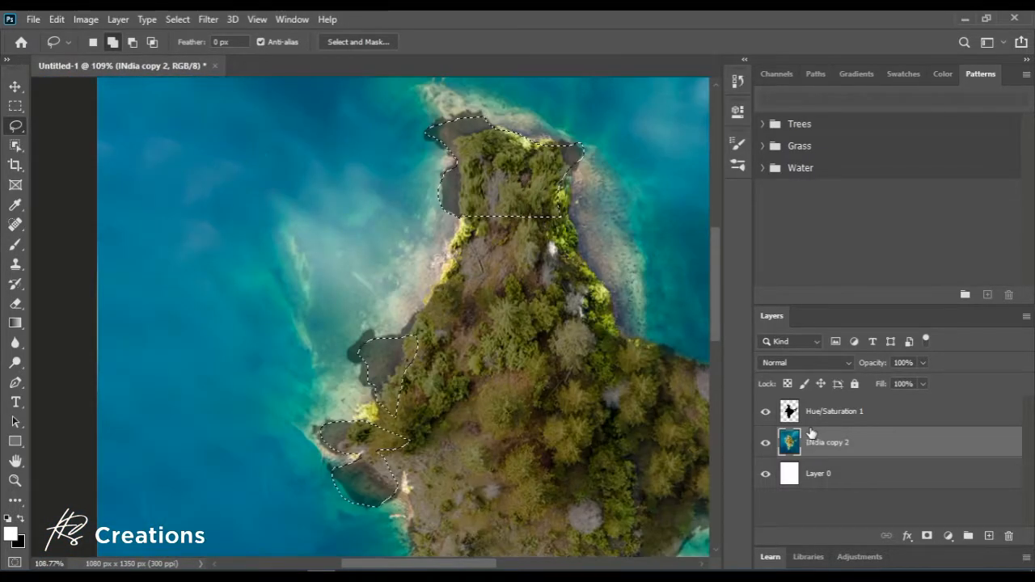
# Fill the selected western and northern areas with Content-Aware Fill, output to a new layer
pyautogui.click(85, 20)
pyautogui.moveTo(56, 18)
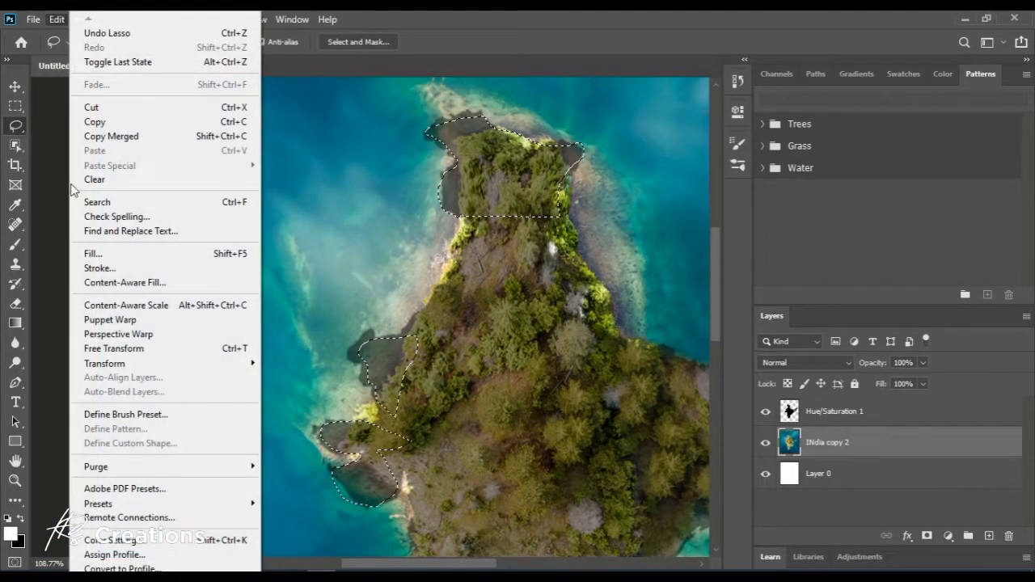
pyautogui.click(125, 282)
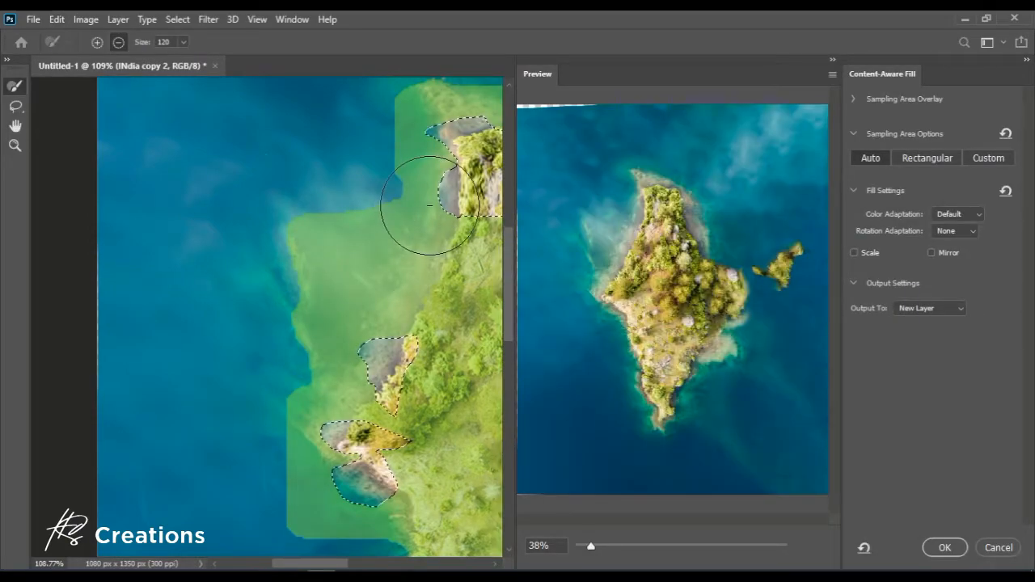
pyautogui.press('Return')
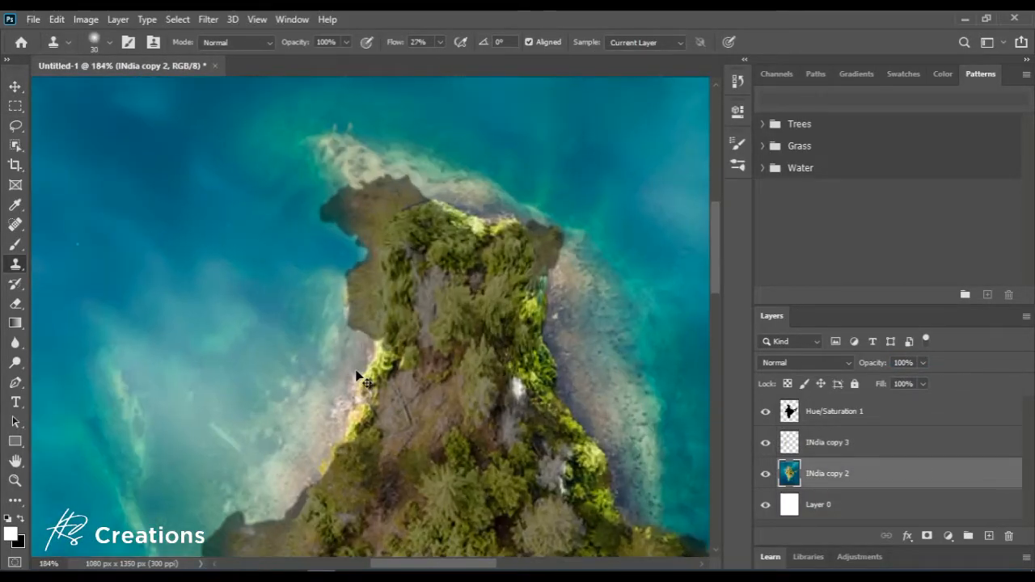
# Retouch the shoreline and shallow water on INdia copy 2 with the Clone Stamp at 27% flow
pyautogui.scroll(5, 448, 321)
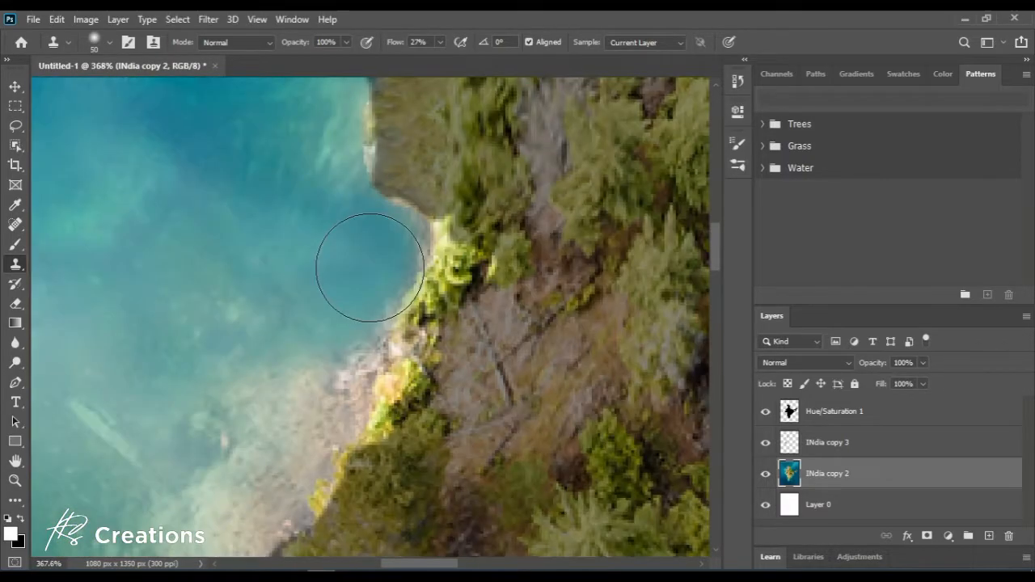
pyautogui.scroll(-3, 396, 320)
pyautogui.scroll(2, 396, 314)
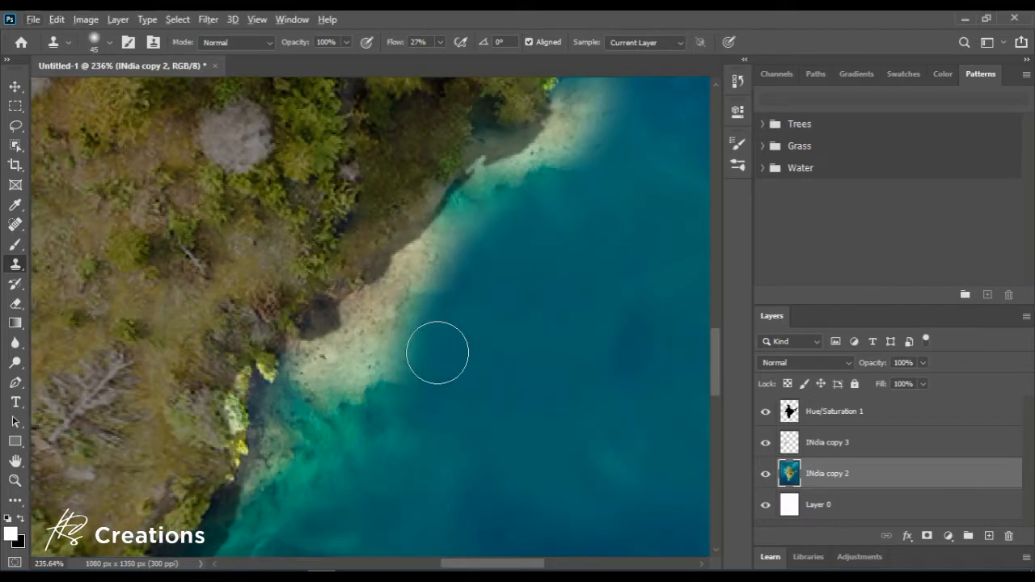
pyautogui.scroll(-5, 372, 410)
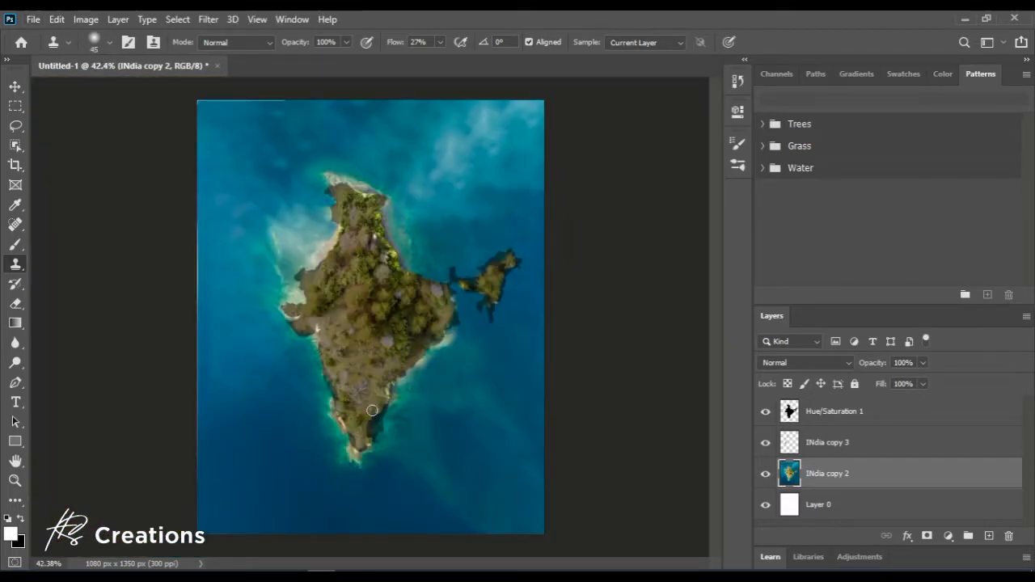
# Hide the Hue/Saturation 1 silhouette and clone-stamp the edges of the northeastern arm with a 30 px brush
pyautogui.scroll(-2, 371, 410)
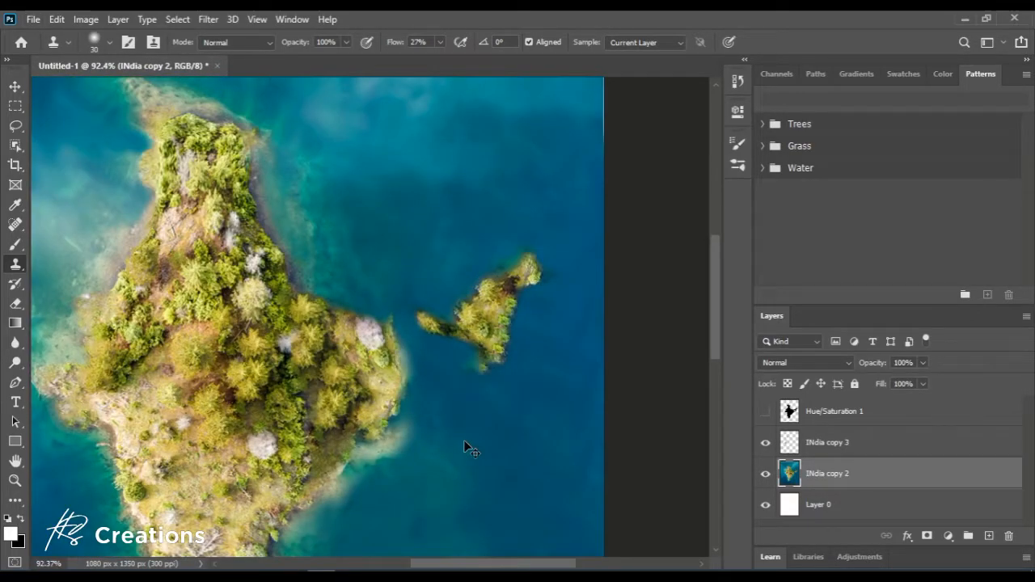
pyautogui.scroll(-3, 464, 439)
pyautogui.scroll(5, 463, 440)
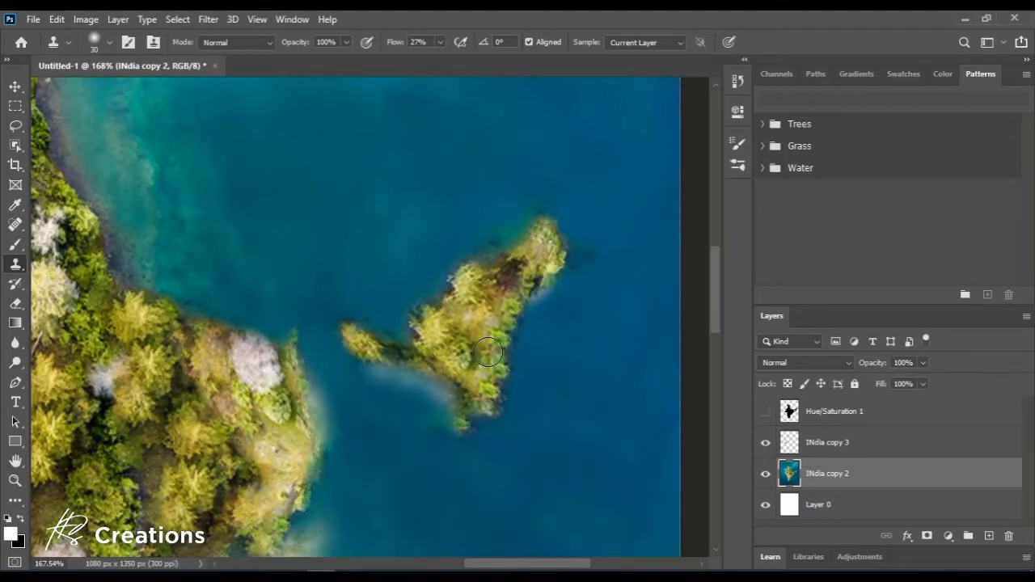
# Lasso a small patch on the main island's eastern coast and fill it with Content-Aware Fill on a new layer
pyautogui.scroll(-5, 272, 378)
pyautogui.scroll(1, 376, 452)
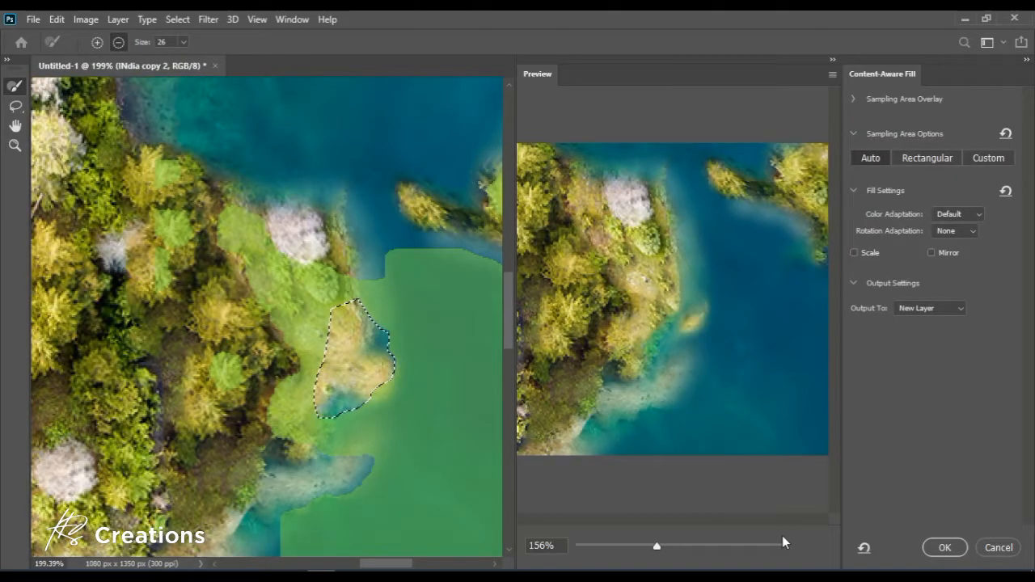
pyautogui.scroll(-1, 325, 264)
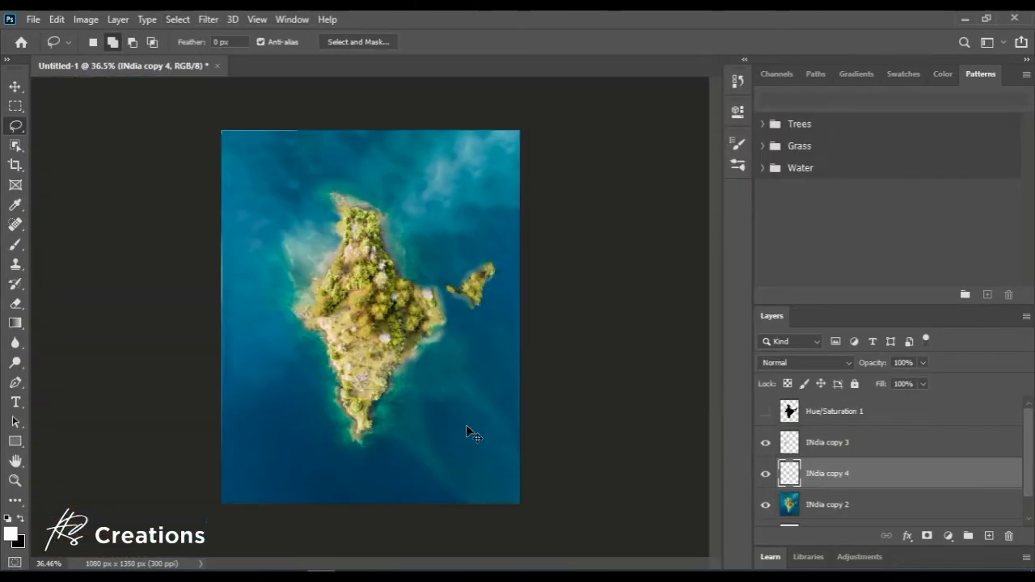
# Set up the Eraser at 51% flow for the eastern patch and merge the INdia copy layers into one
pyautogui.scroll(3, 466, 425)
pyautogui.press('e')
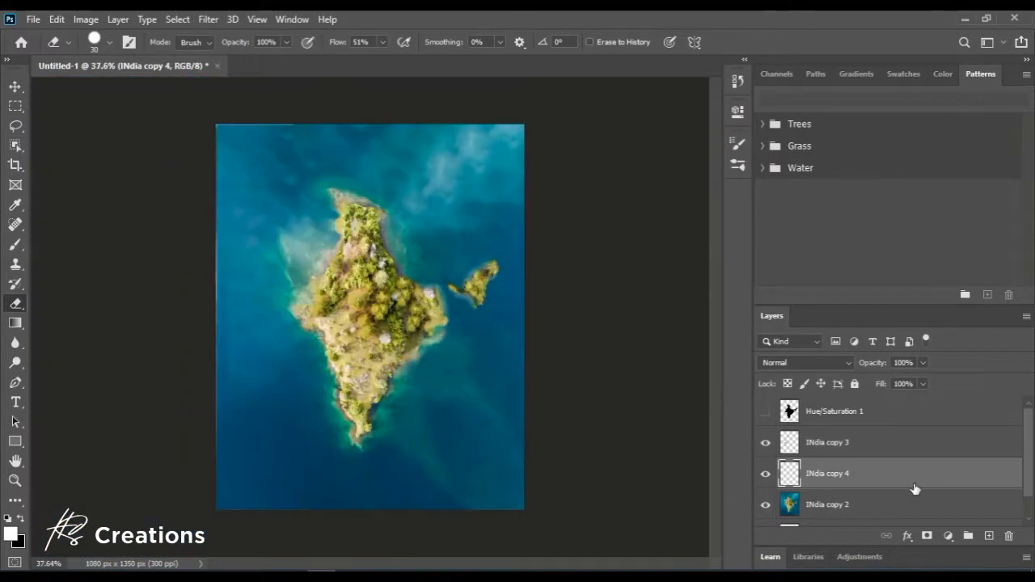
pyautogui.rightClick(855, 473)
pyautogui.click(712, 457)
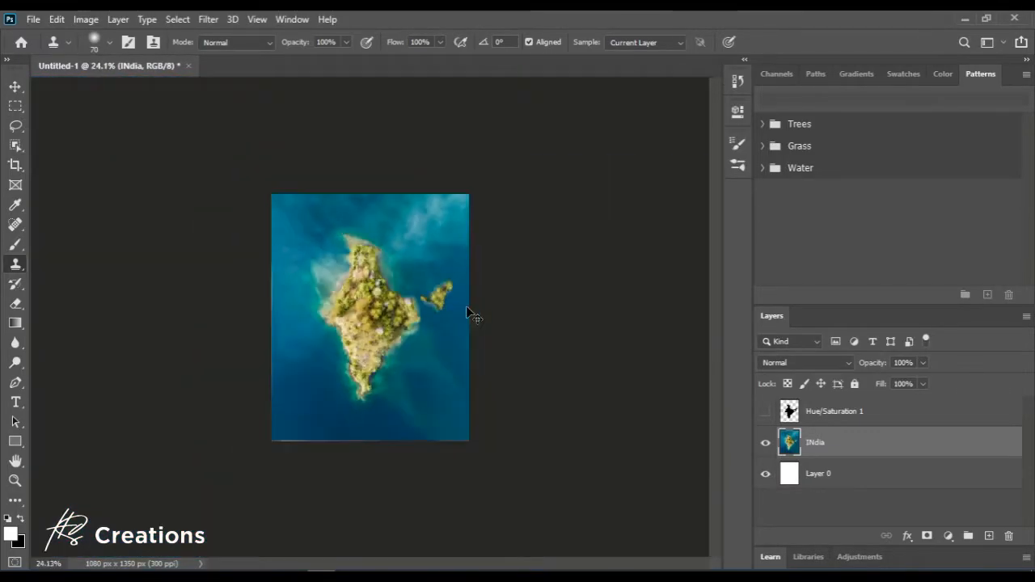
# Add a Curves adjustment layer above the INdia layer and adjust its Red channel curve
pyautogui.scroll(10, 467, 312)
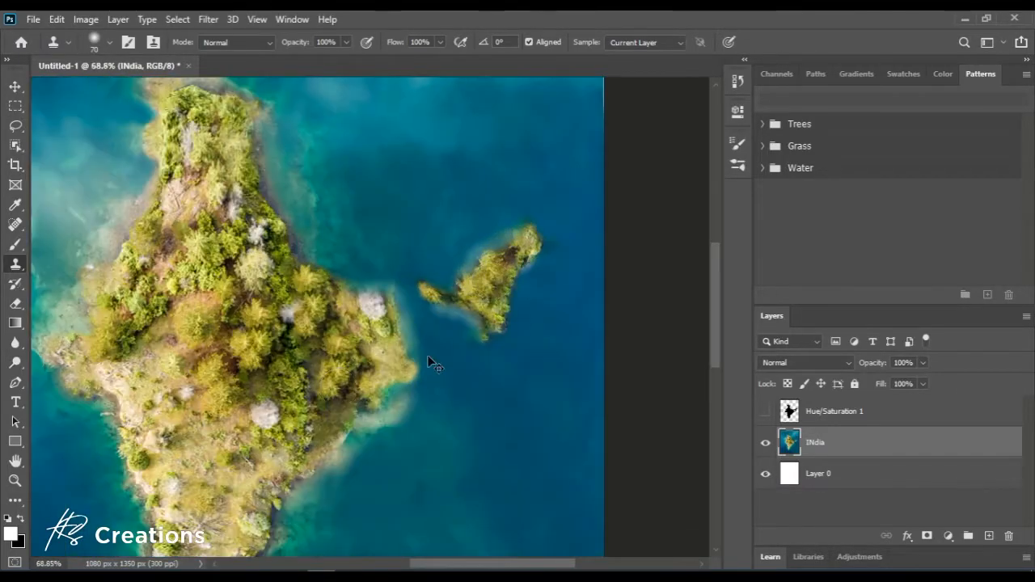
pyautogui.scroll(-10, 430, 366)
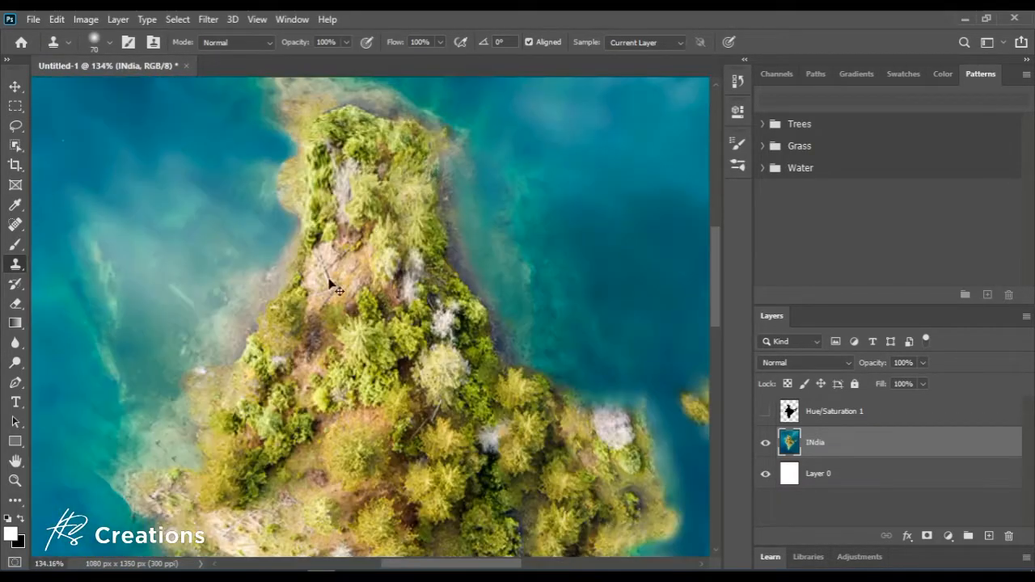
pyautogui.scroll(3, 297, 266)
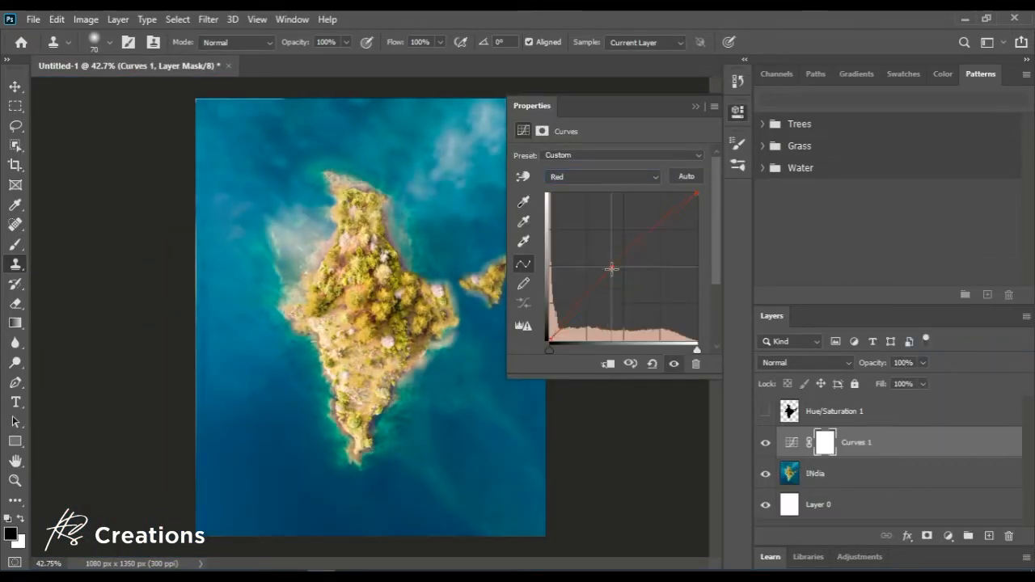
pyautogui.click(575, 177)
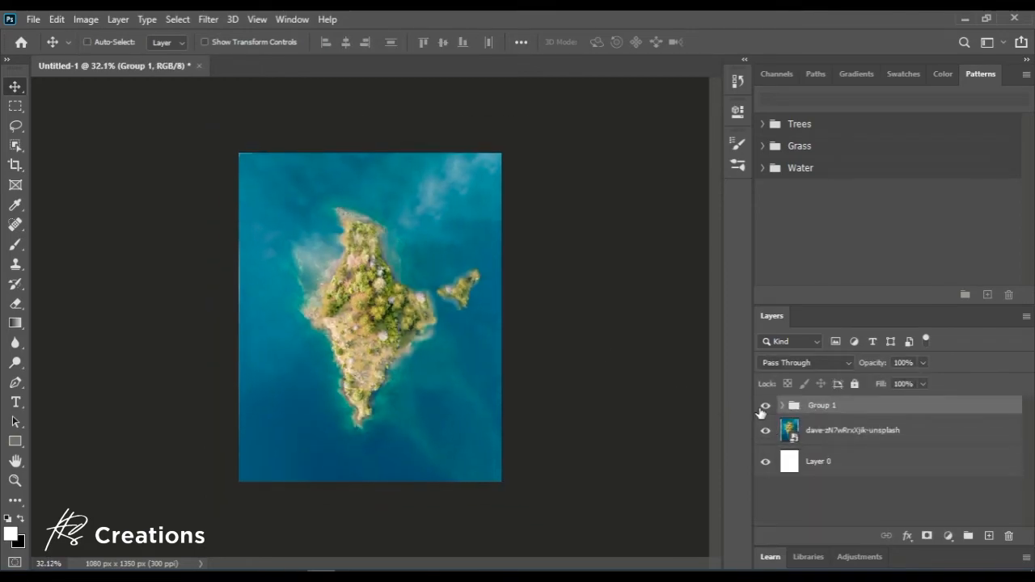
# Toggle the visibility of Group 1 to compare the finished India-shaped island with the original photo
pyautogui.click(764, 408)
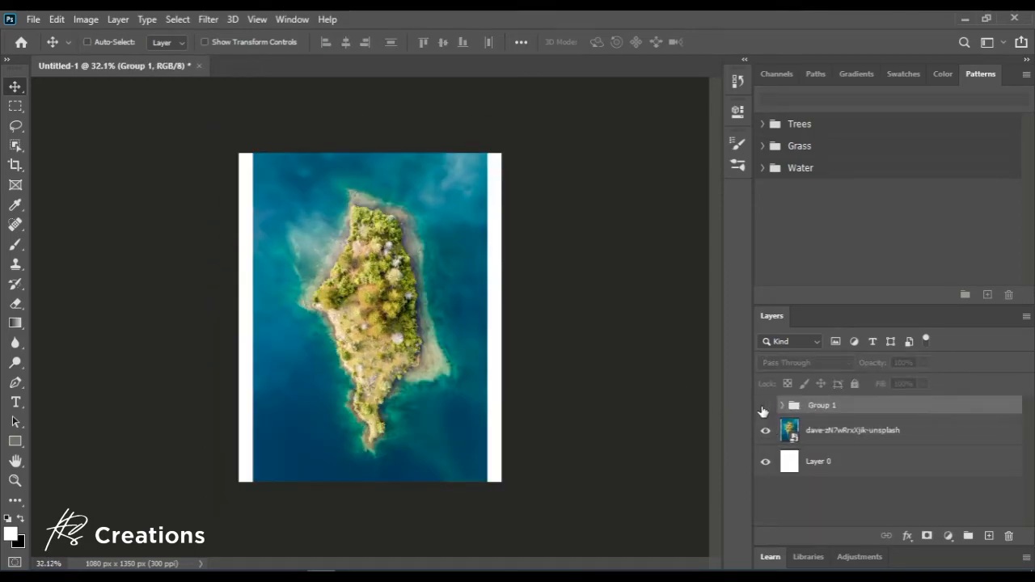
pyautogui.click(764, 406)
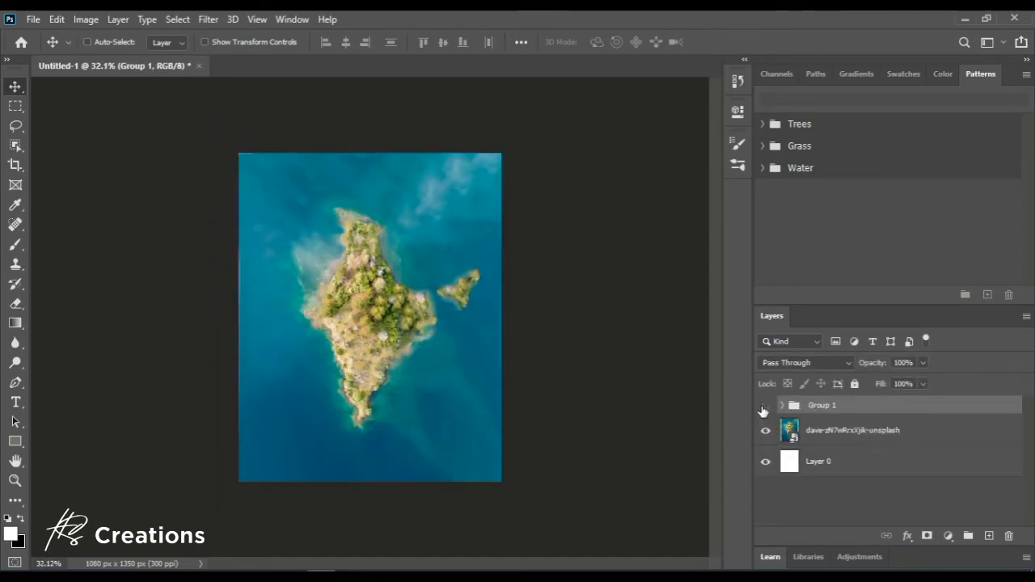
pyautogui.click(763, 409)
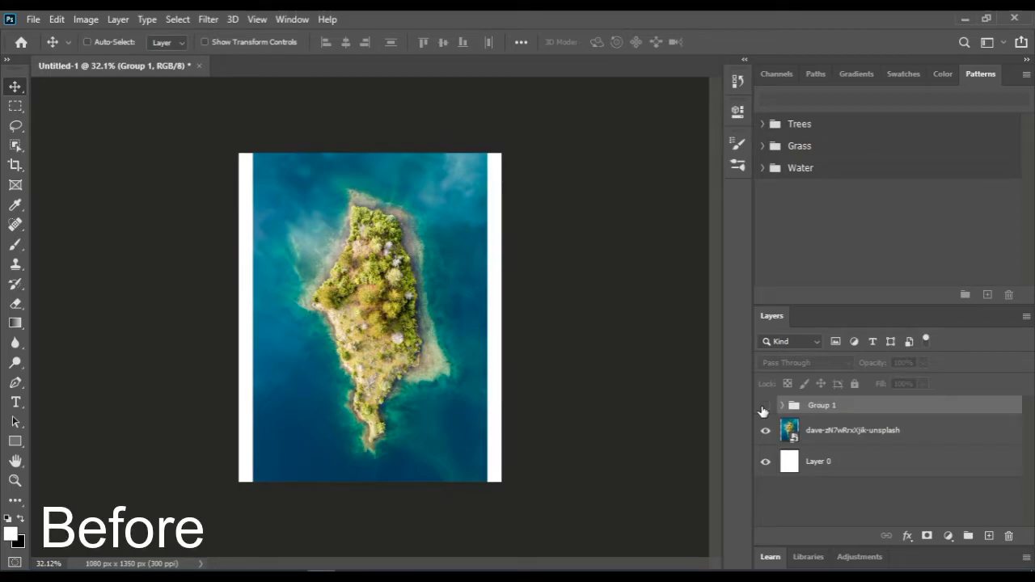
pyautogui.click(764, 408)
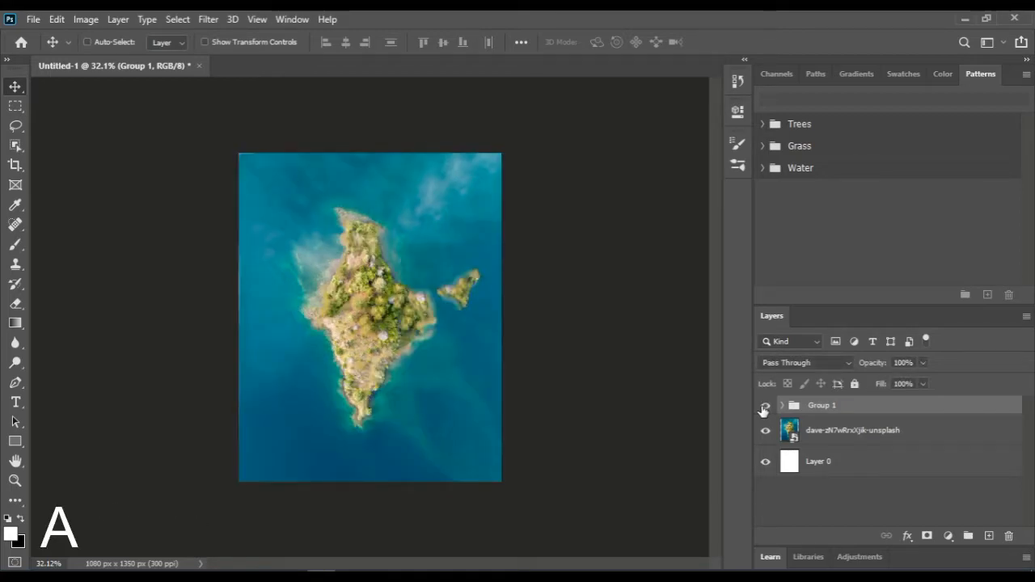